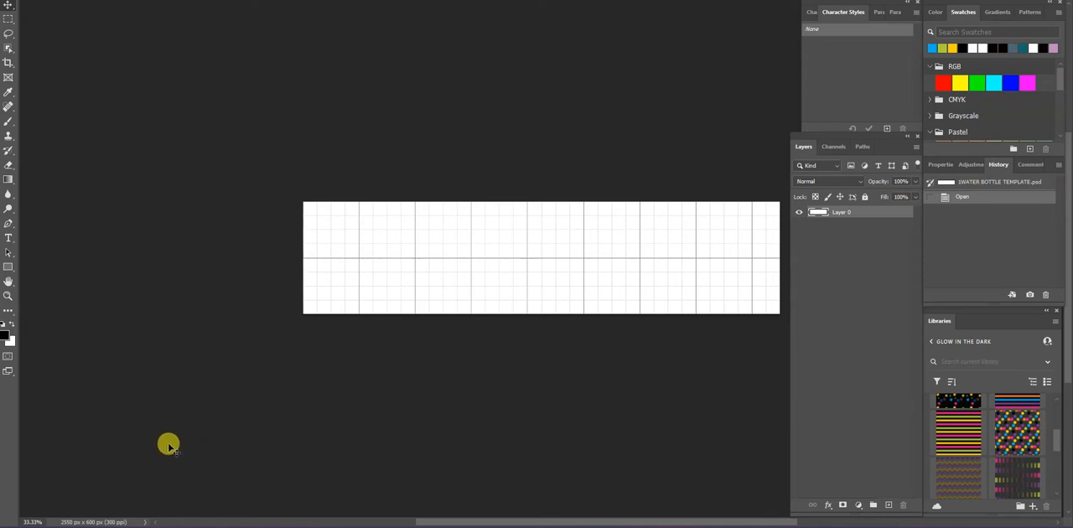
# Open the polka-dot Background from the Glow in the Dark library in a floating window and convert its locked background into a regular layer
pyautogui.doubleClick(1021, 434)
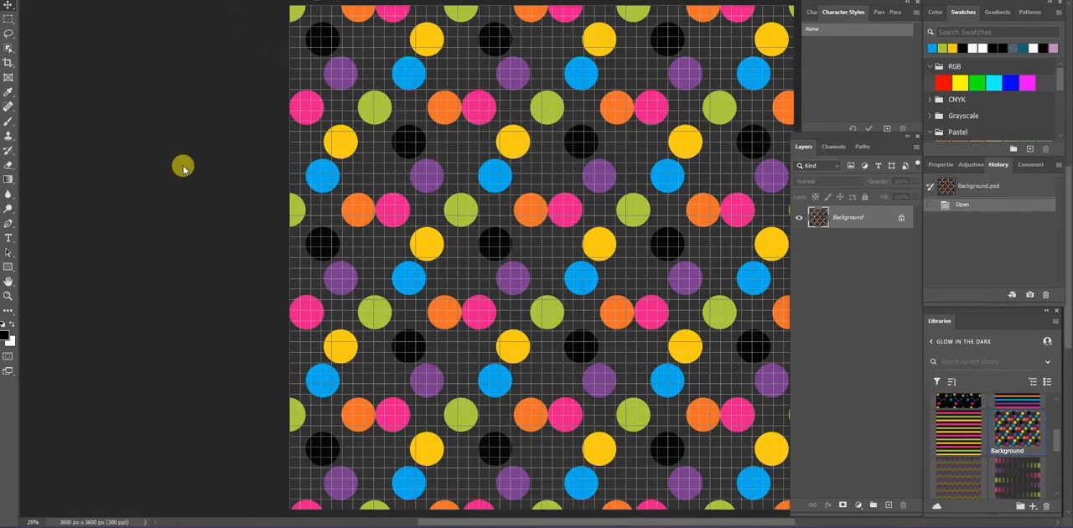
pyautogui.moveTo(182, 170); pyautogui.dragTo(36, 372)
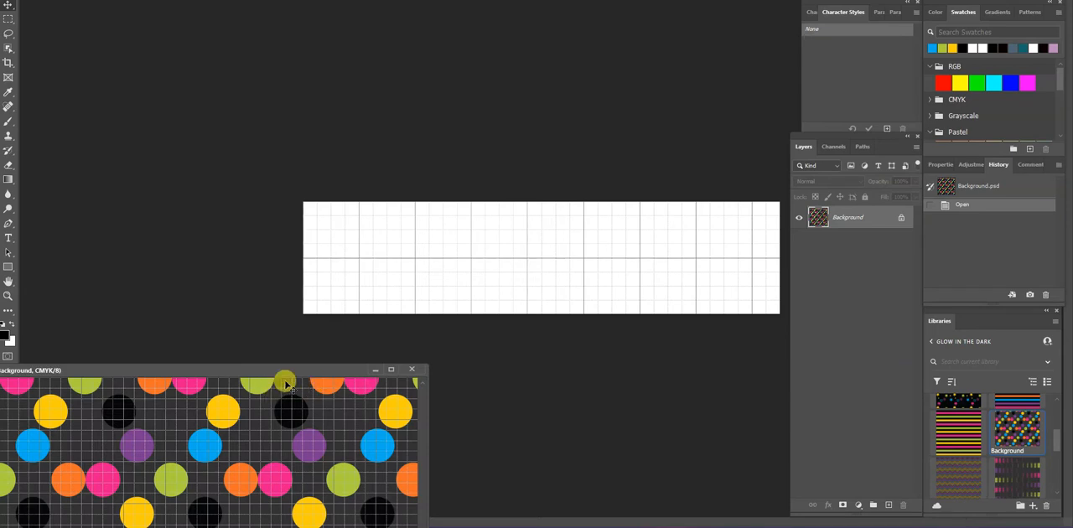
pyautogui.moveTo(306, 372); pyautogui.dragTo(290, 372)
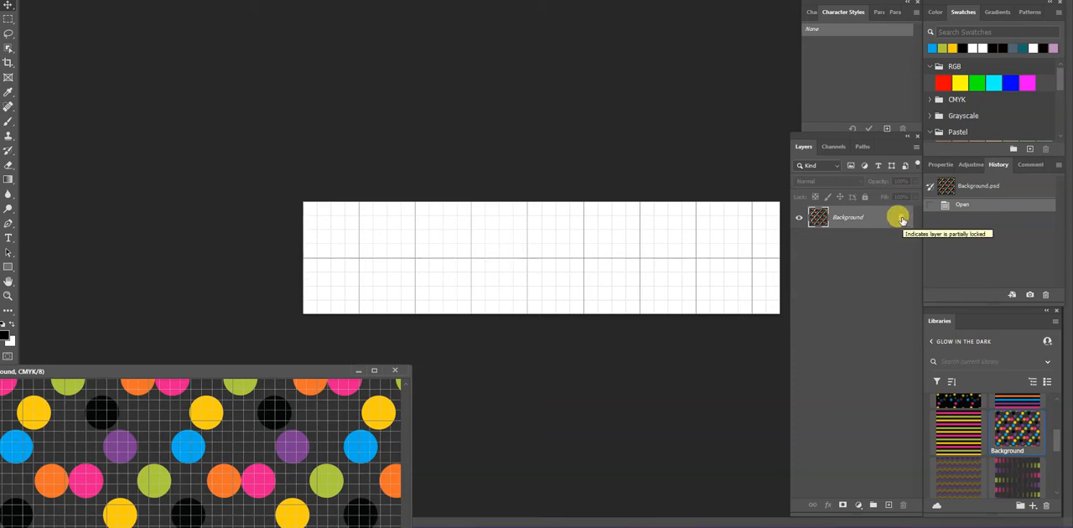
pyautogui.click(901, 219)
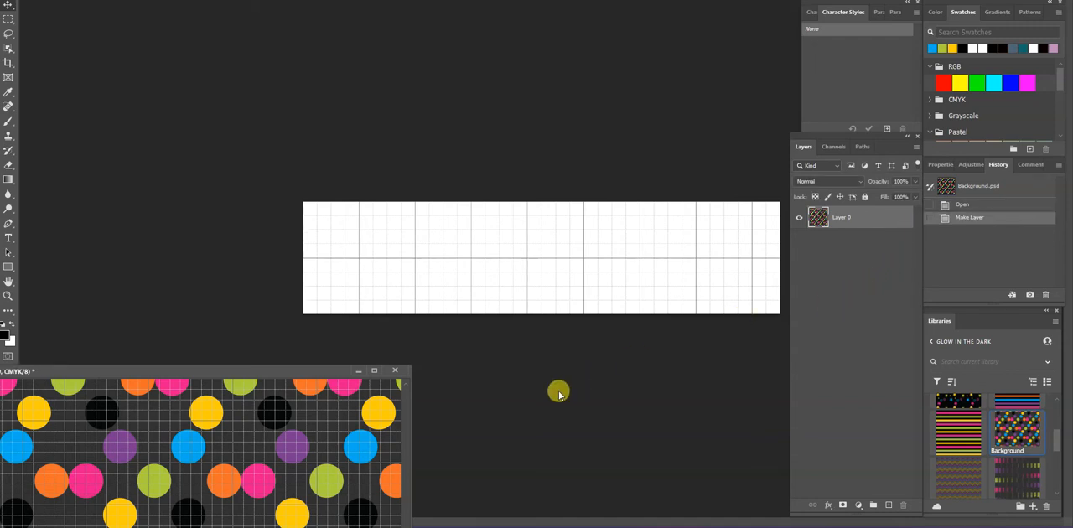
# Copy the polka-dot layer into the water bottle template and close Background.psd without saving
pyautogui.moveTo(297, 444); pyautogui.dragTo(578, 273)
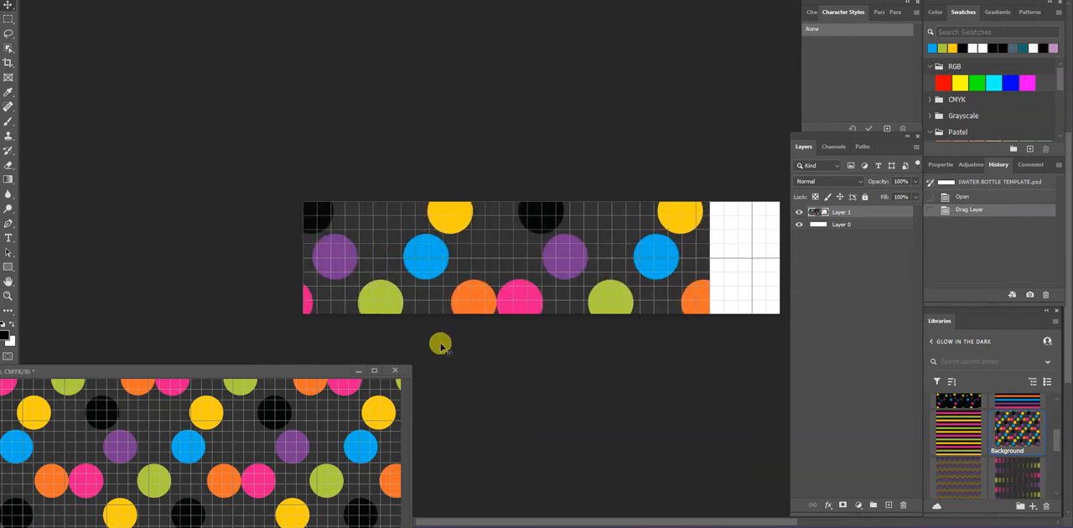
pyautogui.click(390, 371)
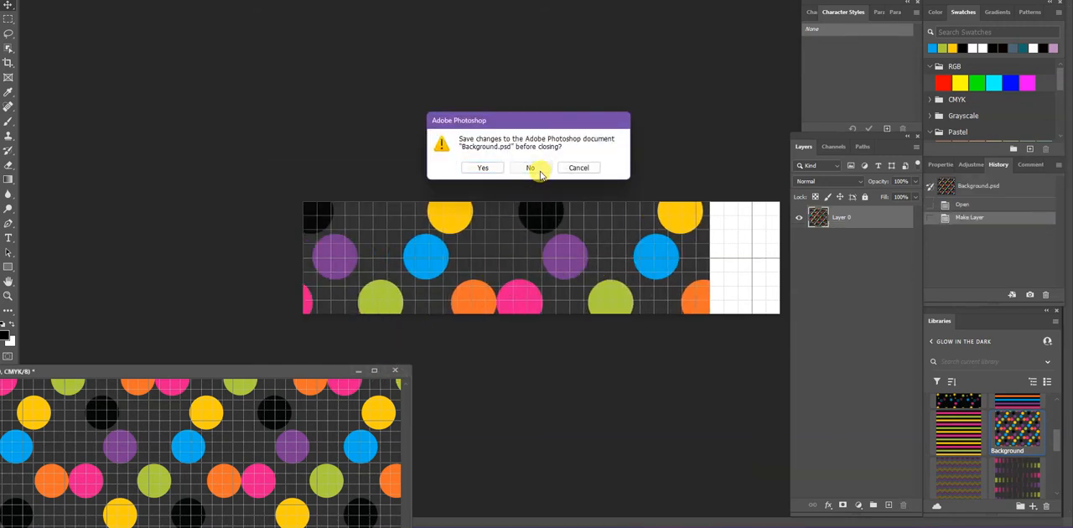
pyautogui.click(531, 168)
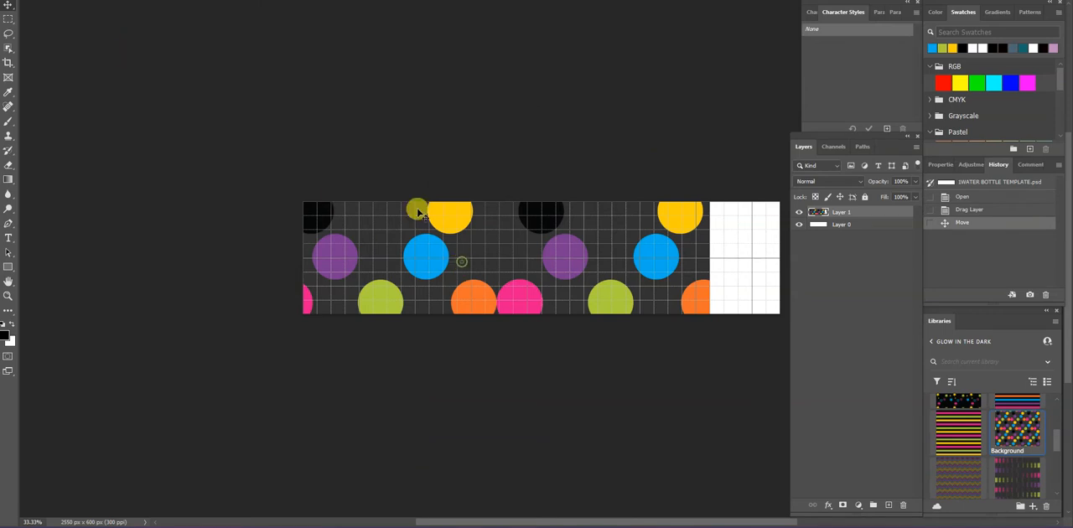
# Free-transform the polka-dot layer to match the template's full width and shift it vertically until the dots cover the whole label area
pyautogui.click(35, 0)
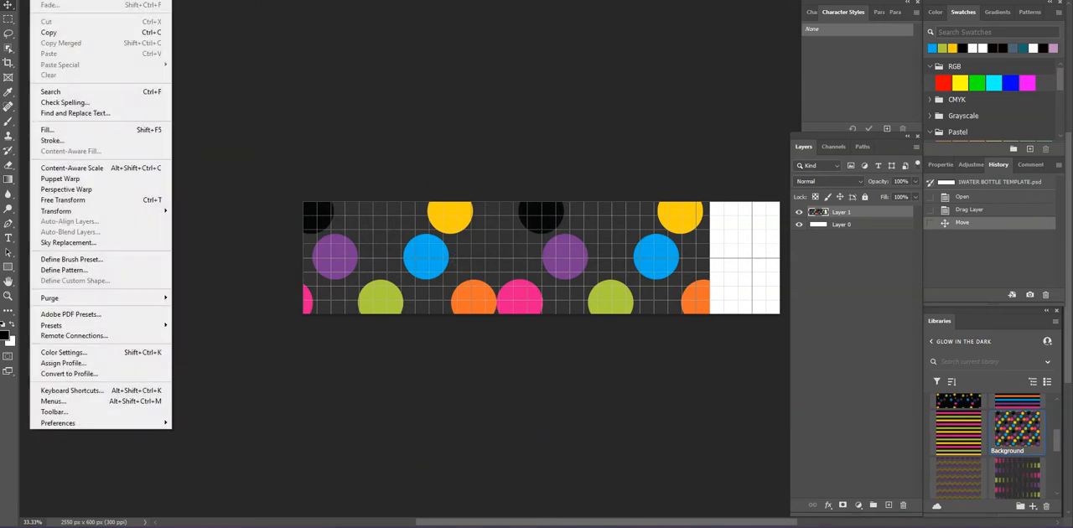
pyautogui.click(96, 198)
pyautogui.moveTo(469, 239); pyautogui.dragTo(577, 215)
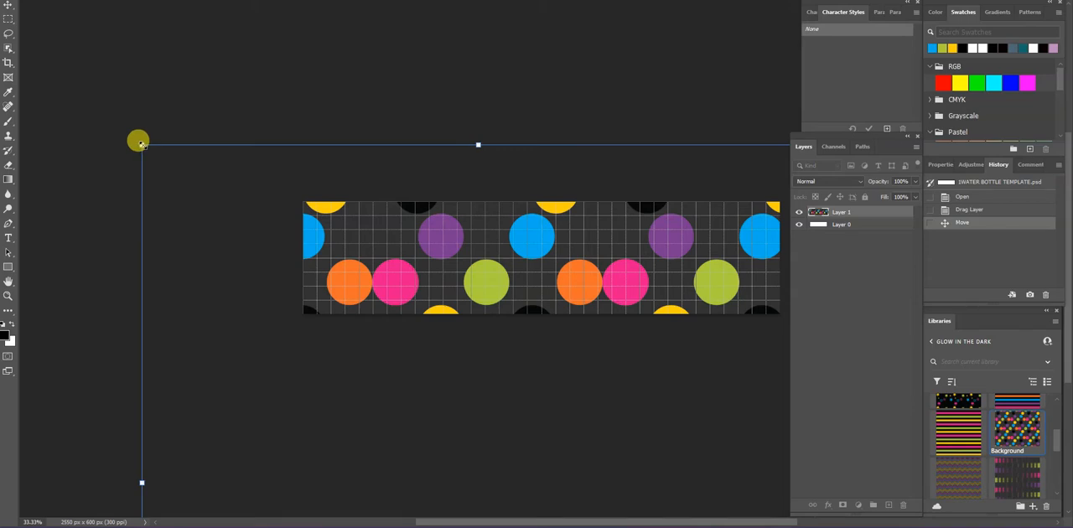
pyautogui.moveTo(141, 144); pyautogui.dragTo(404, 405)
pyautogui.moveTo(605, 453); pyautogui.dragTo(495, 254)
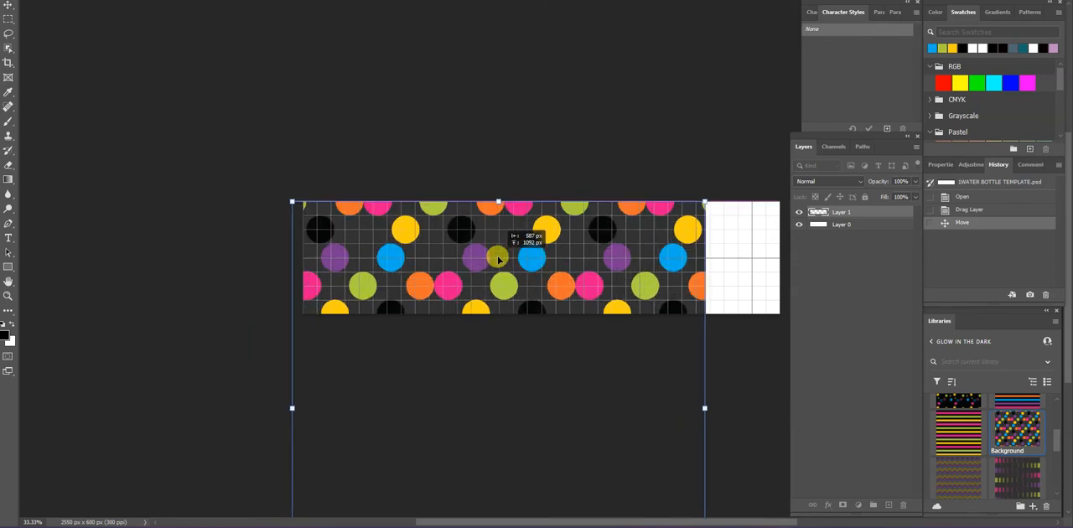
pyautogui.moveTo(600, 290); pyautogui.dragTo(782, 358)
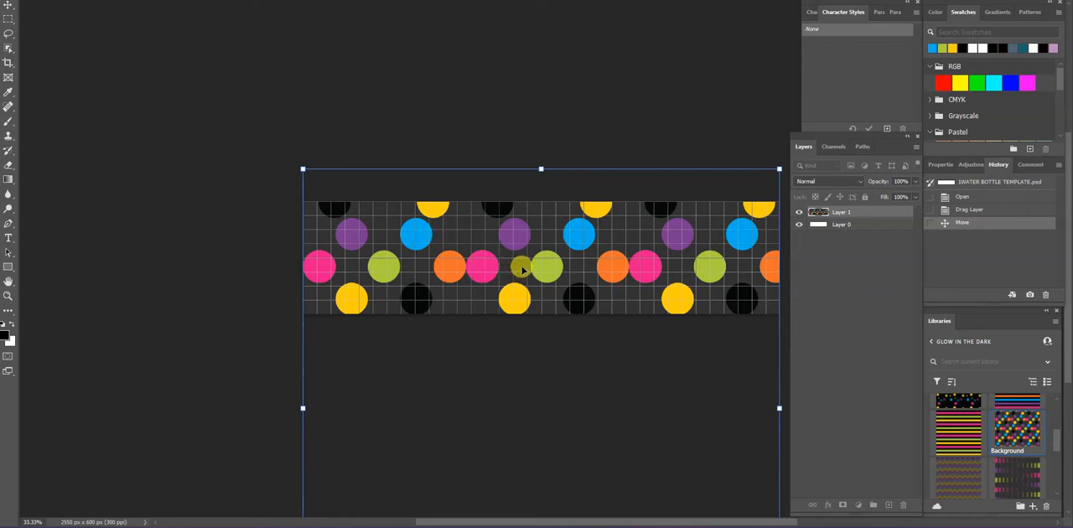
pyautogui.moveTo(586, 279); pyautogui.dragTo(589, 134)
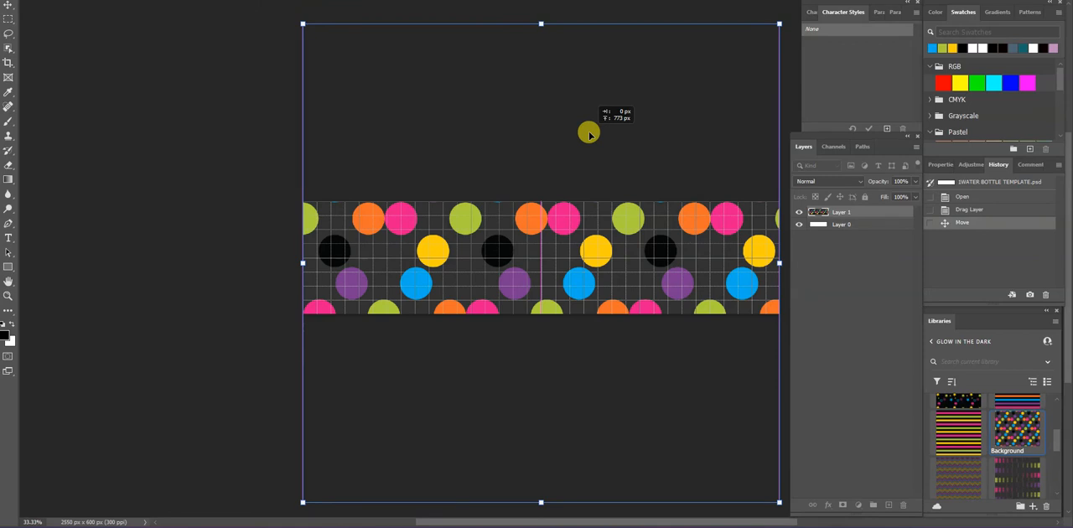
pyautogui.moveTo(589, 134); pyautogui.dragTo(584, 258)
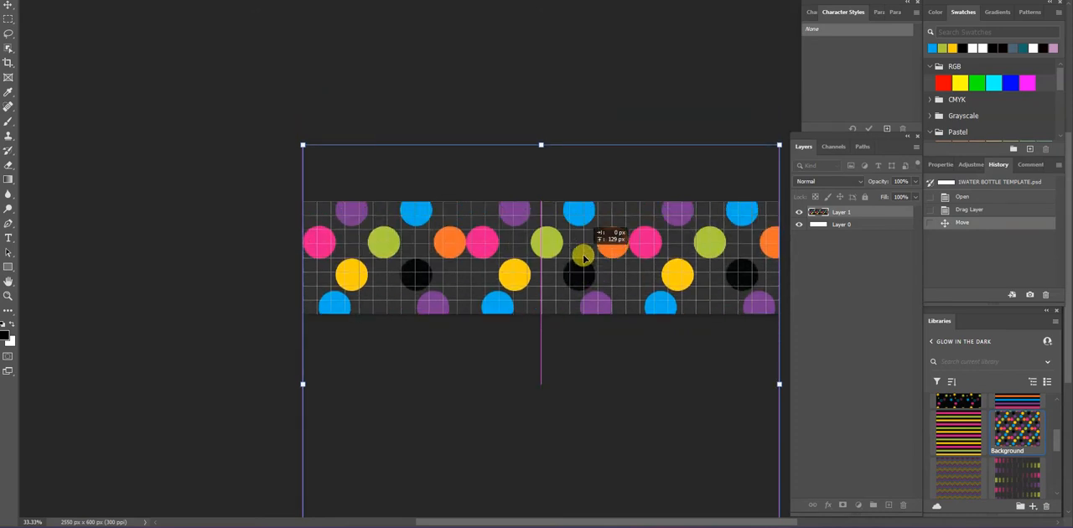
pyautogui.press('Return')
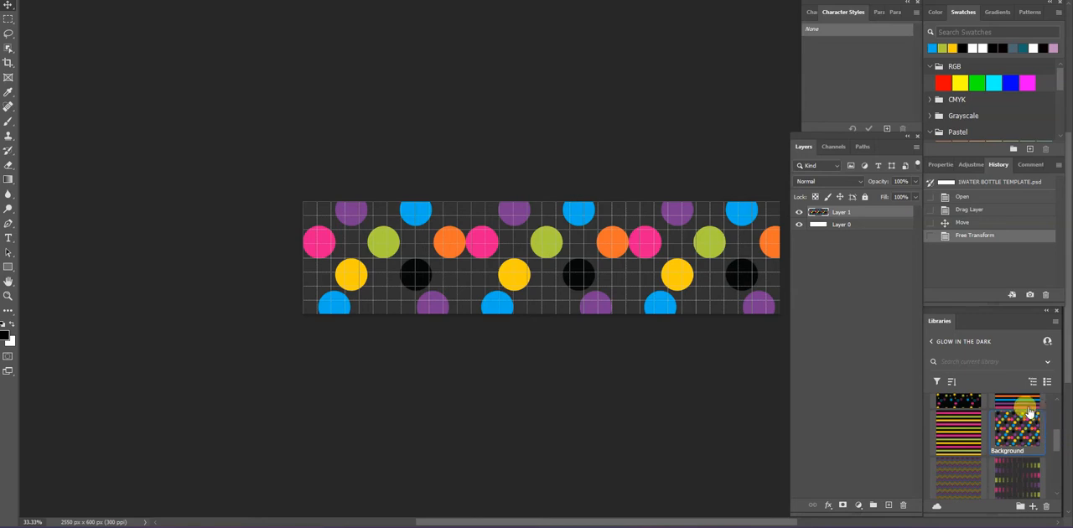
# Open the purple bracket-shaped label from the Labels library and float its window beside the water bottle template
pyautogui.click(945, 345)
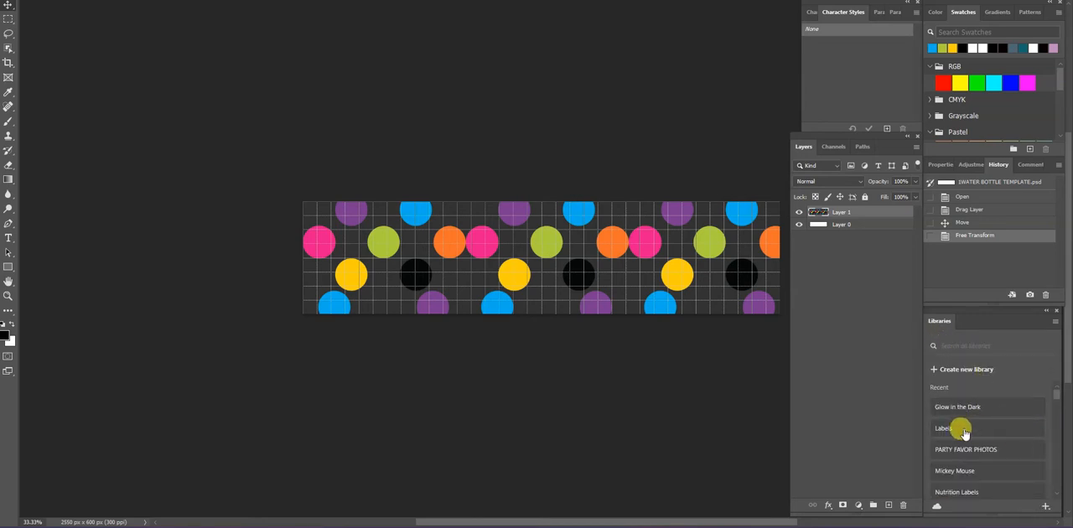
pyautogui.click(962, 429)
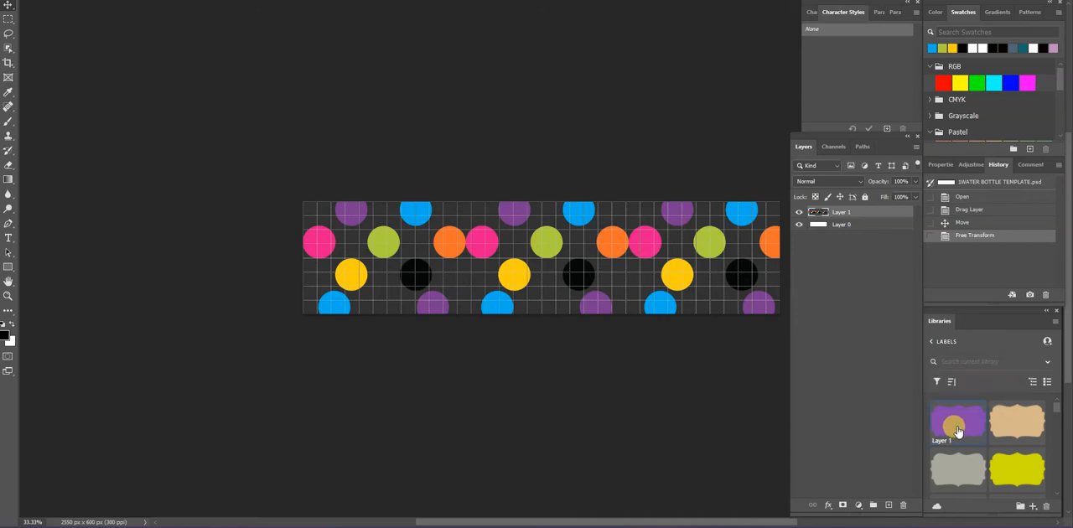
pyautogui.doubleClick(958, 431)
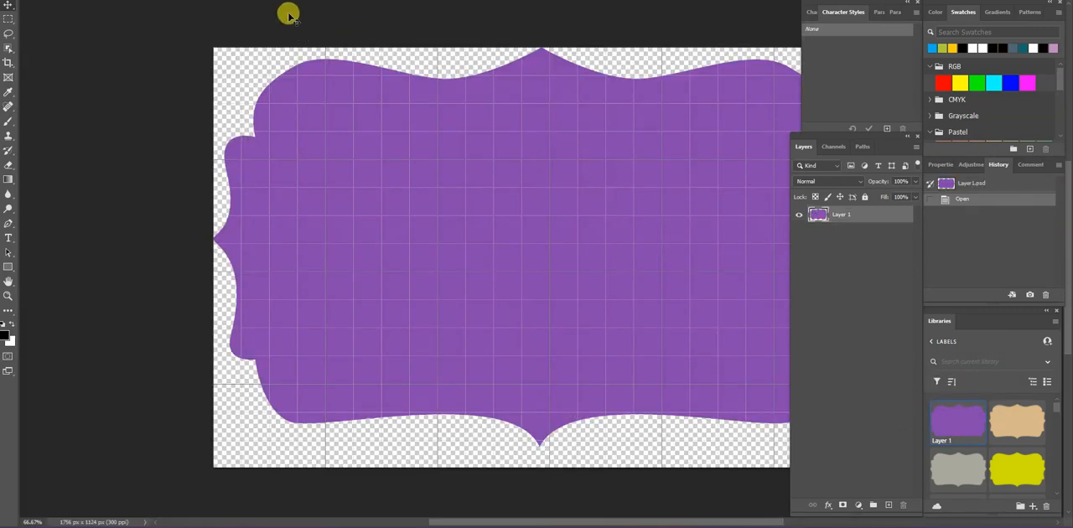
pyautogui.moveTo(210, 1); pyautogui.dragTo(40, 332)
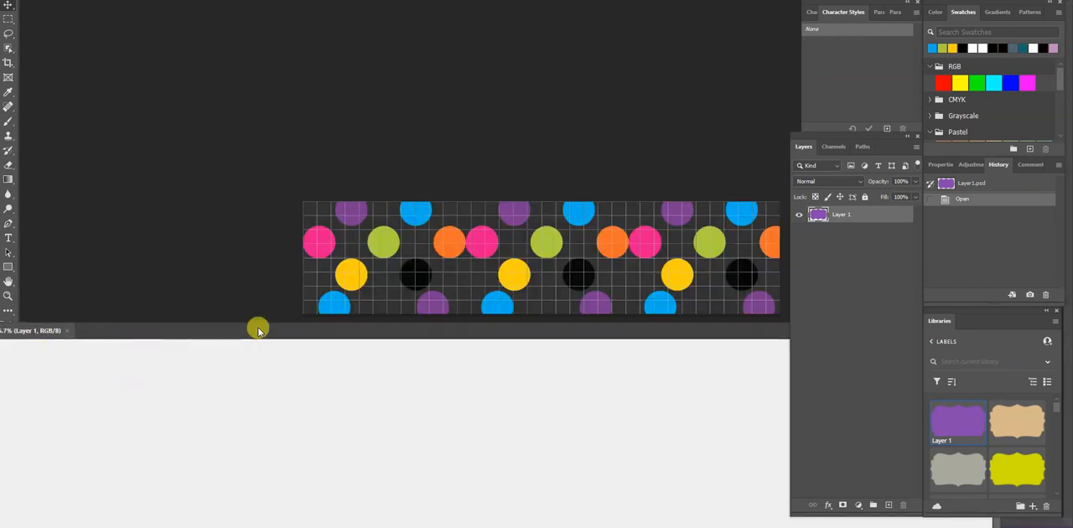
pyautogui.moveTo(317, 336); pyautogui.dragTo(149, 309)
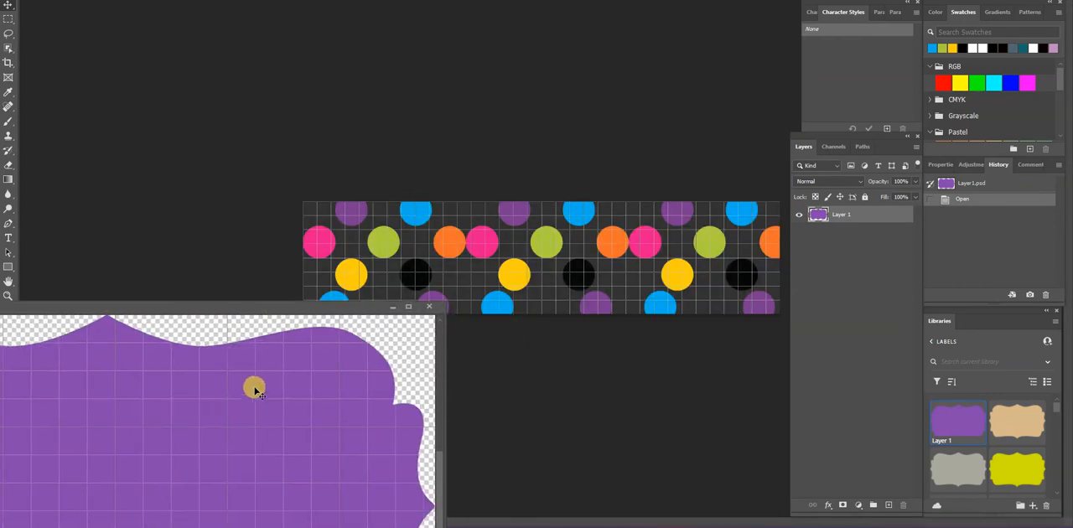
# Copy the purple label shape onto the polka-dot template and close its source document
pyautogui.moveTo(252, 395); pyautogui.dragTo(513, 284)
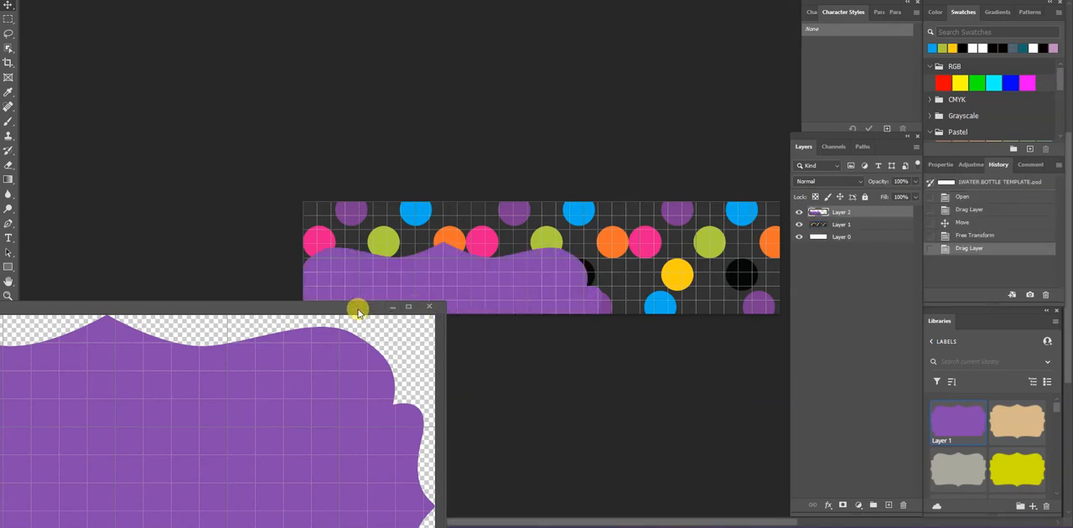
pyautogui.moveTo(355, 307); pyautogui.dragTo(264, 366)
pyautogui.click(264, 366)
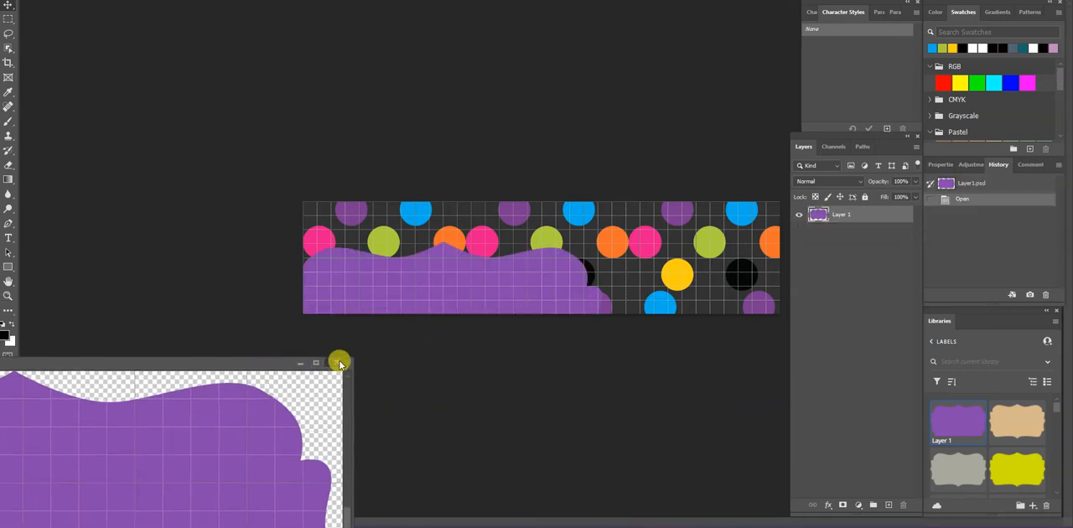
pyautogui.click(340, 363)
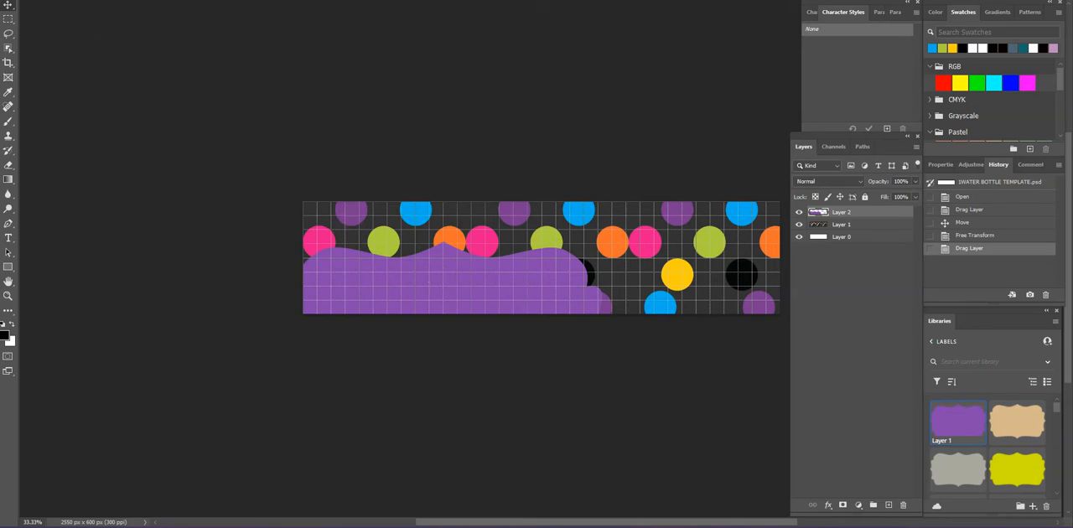
# Free-transform the purple label to fit inside the template's height and centre it horizontally and vertically on the polka-dot background
pyautogui.click(38, 0)
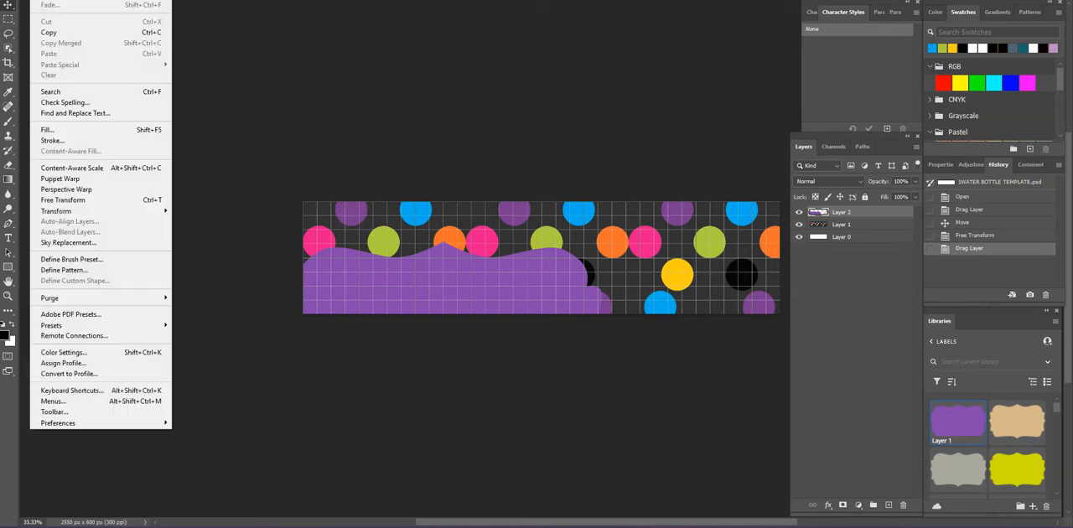
pyautogui.click(109, 199)
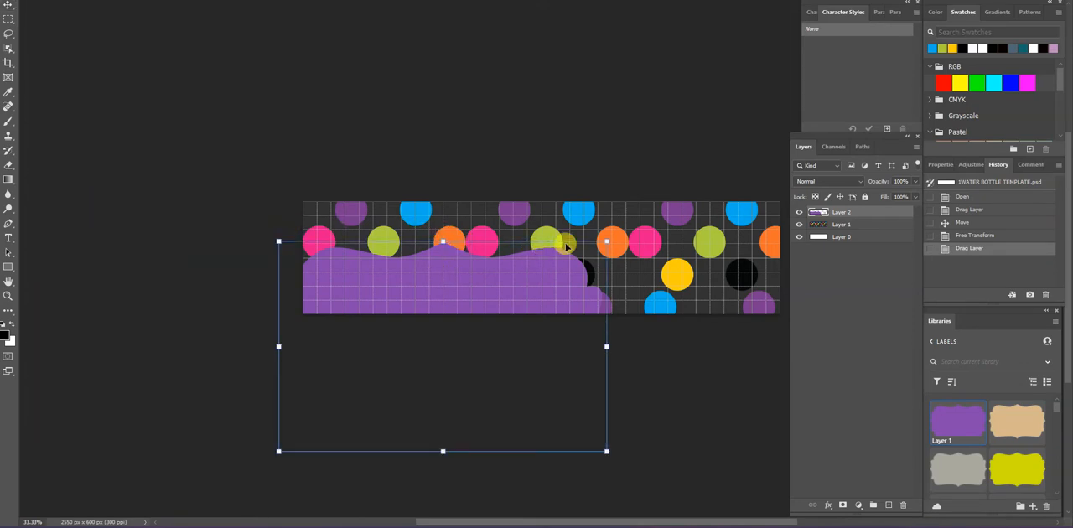
pyautogui.moveTo(606, 241); pyautogui.dragTo(474, 325)
pyautogui.moveTo(371, 374); pyautogui.dragTo(547, 252)
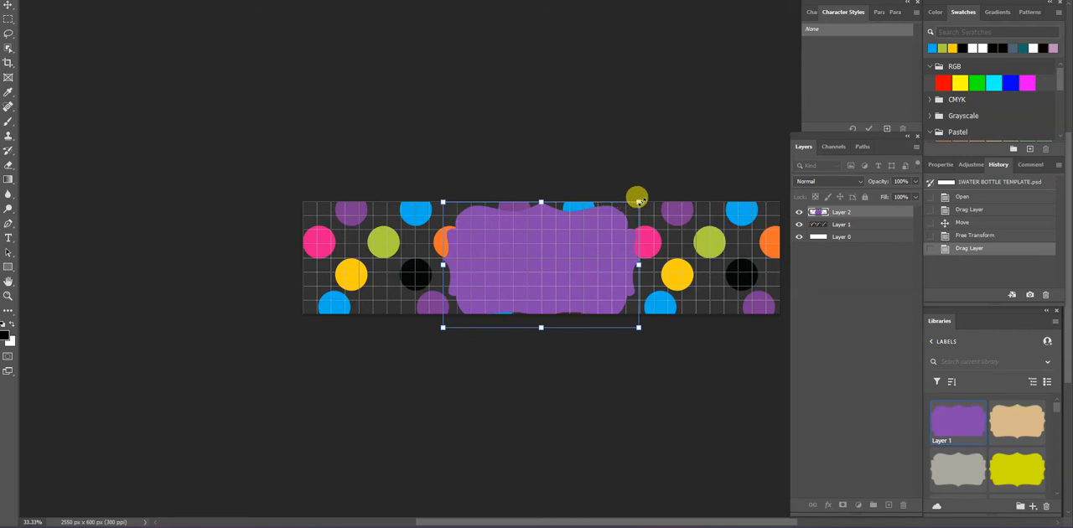
pyautogui.moveTo(637, 198); pyautogui.dragTo(586, 236)
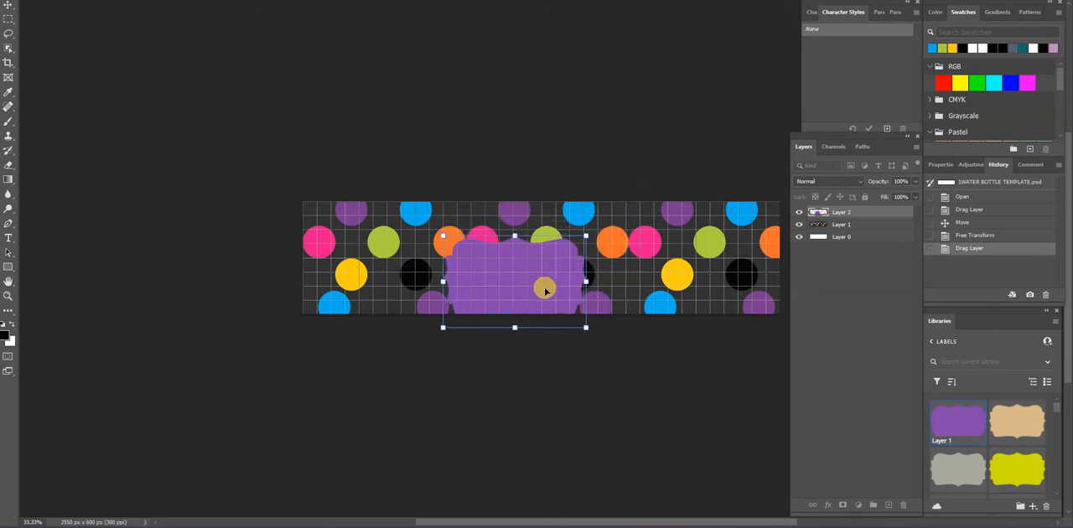
pyautogui.moveTo(544, 290); pyautogui.dragTo(570, 270)
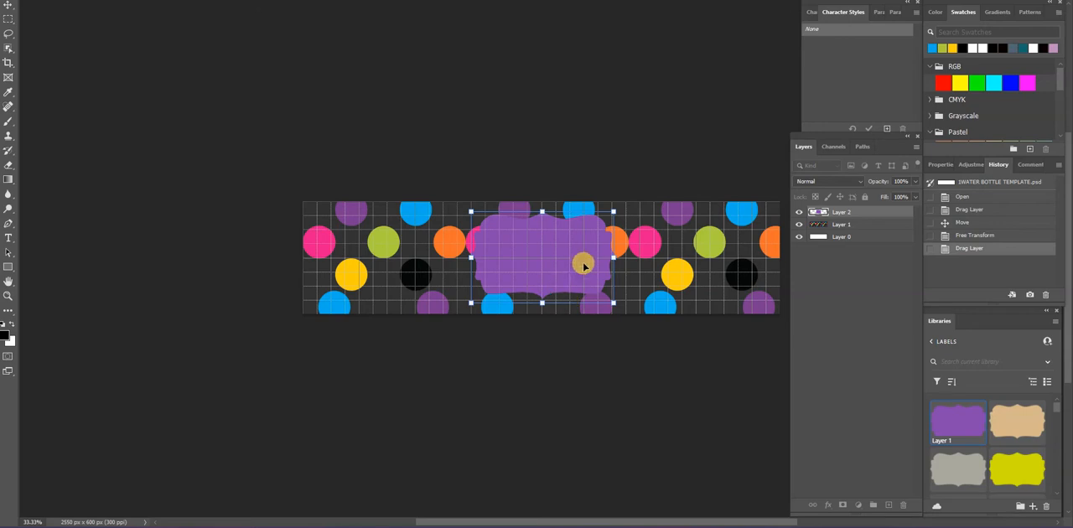
pyautogui.moveTo(584, 268); pyautogui.dragTo(582, 268)
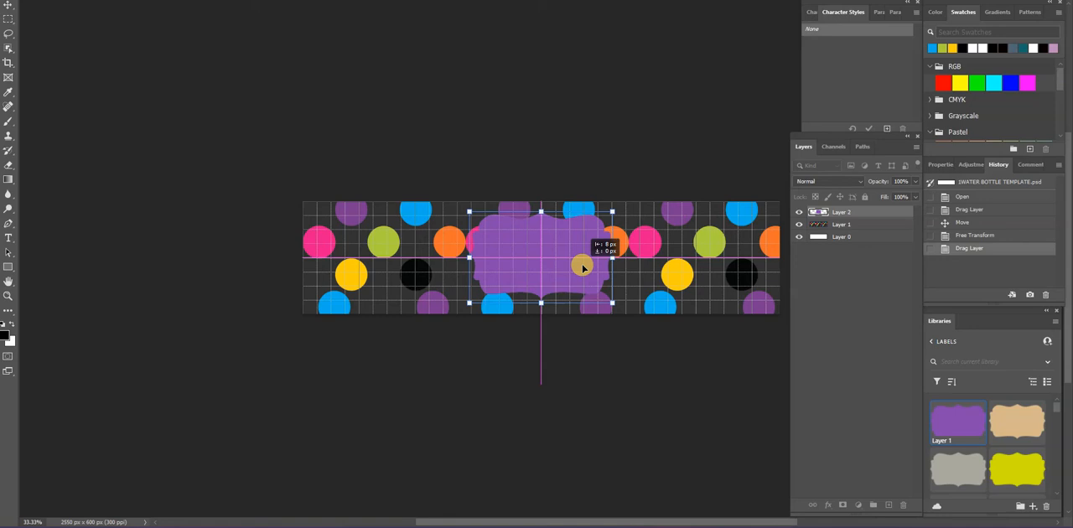
pyautogui.moveTo(581, 267); pyautogui.dragTo(580, 267)
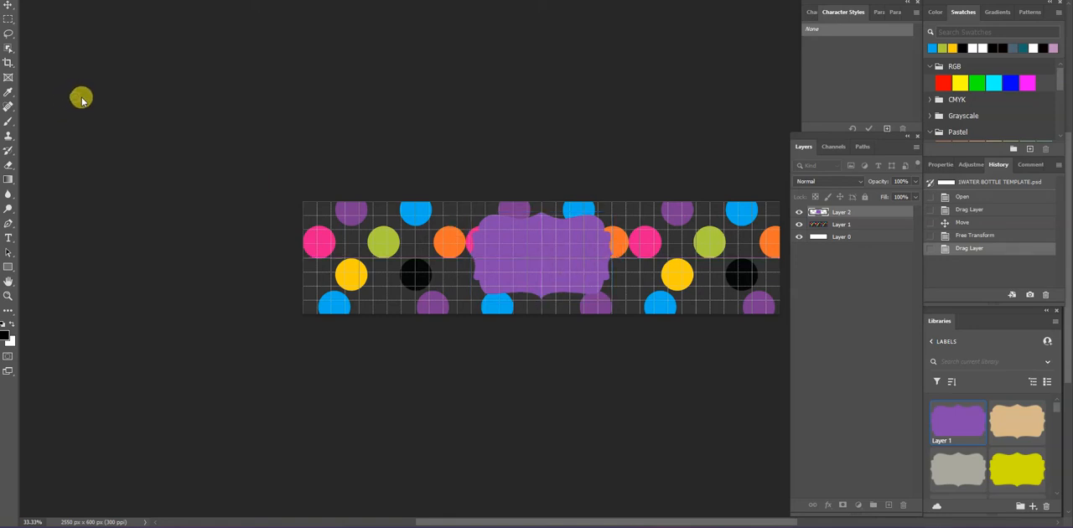
pyautogui.press('Return')
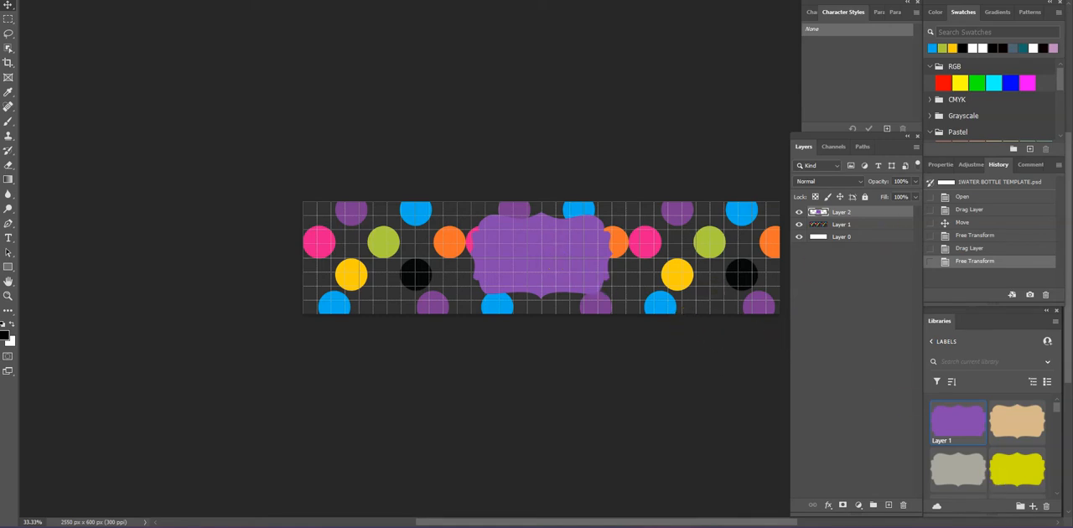
# Add four inside strokes to the purple label: 10 px yellow, 20 px orange, 30 px green and 40 px blue
pyautogui.click(828, 506)
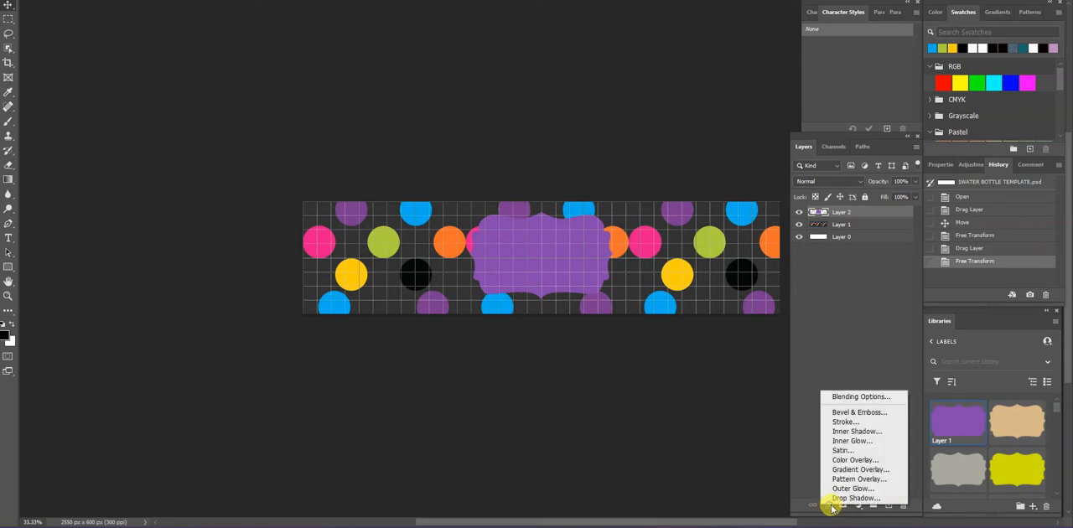
pyautogui.click(836, 422)
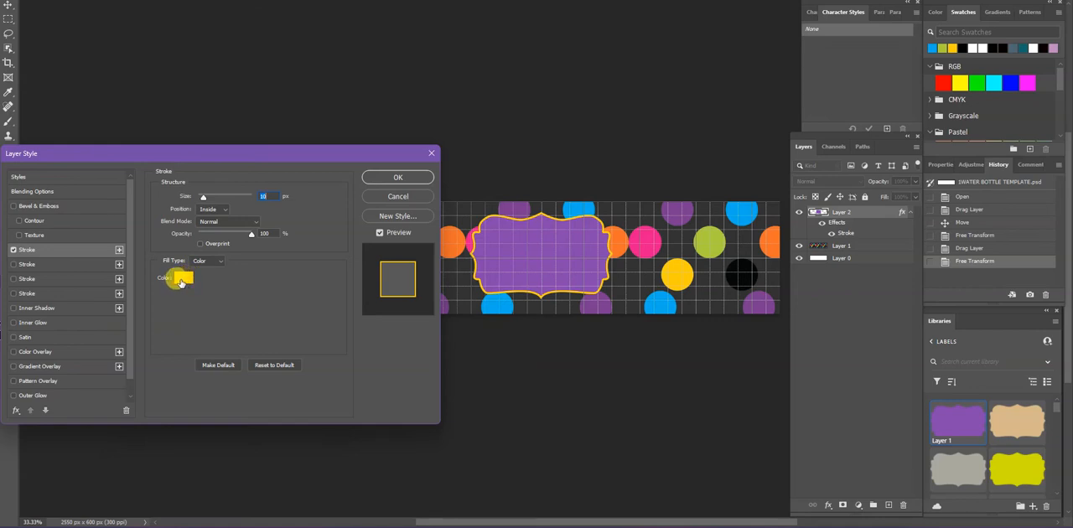
pyautogui.click(92, 264)
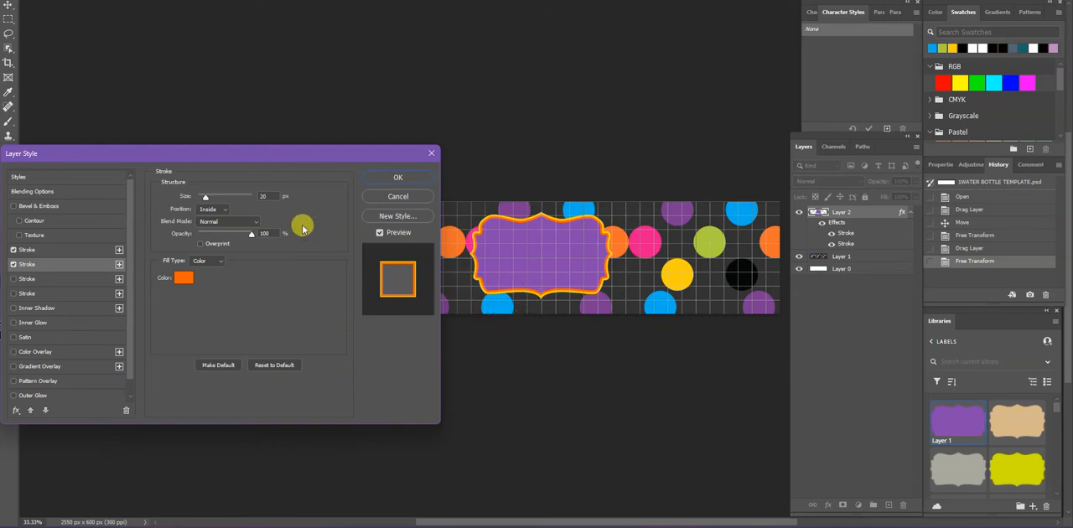
pyautogui.click(93, 252)
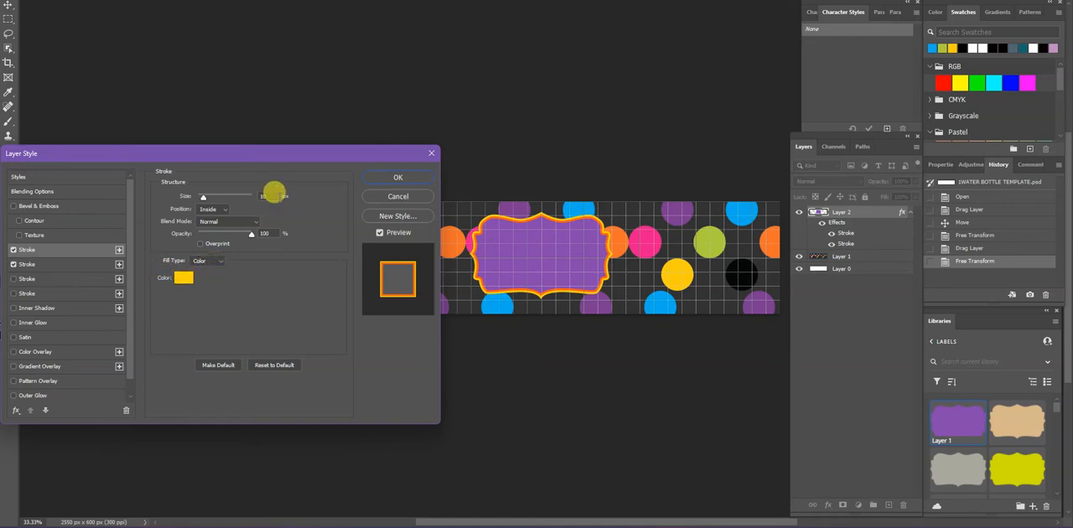
pyautogui.click(92, 264)
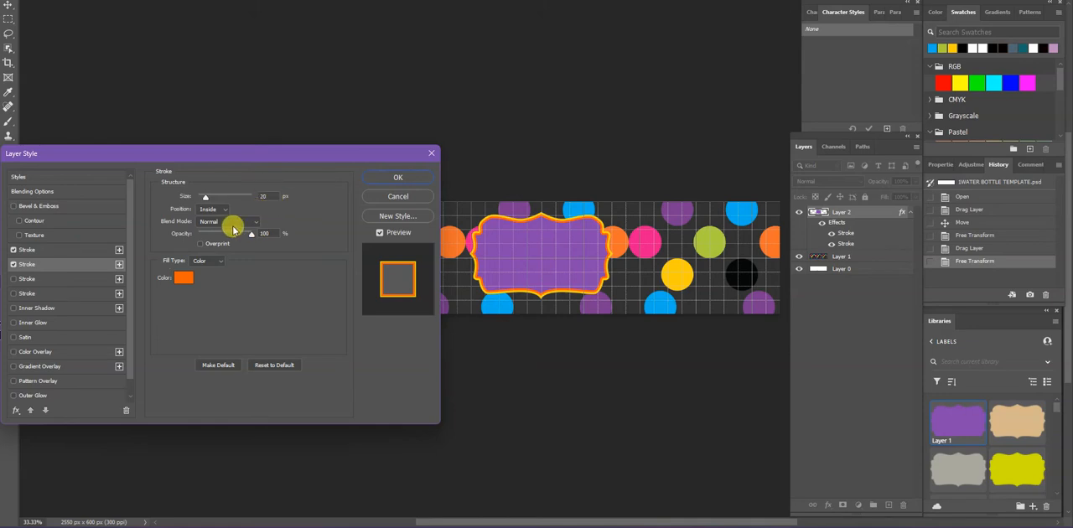
pyautogui.click(86, 280)
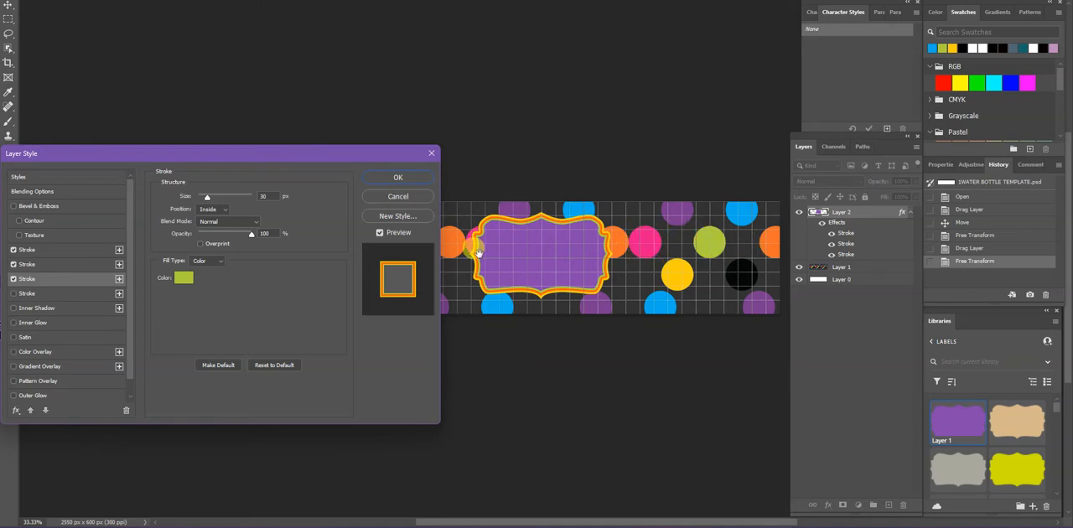
pyautogui.click(63, 294)
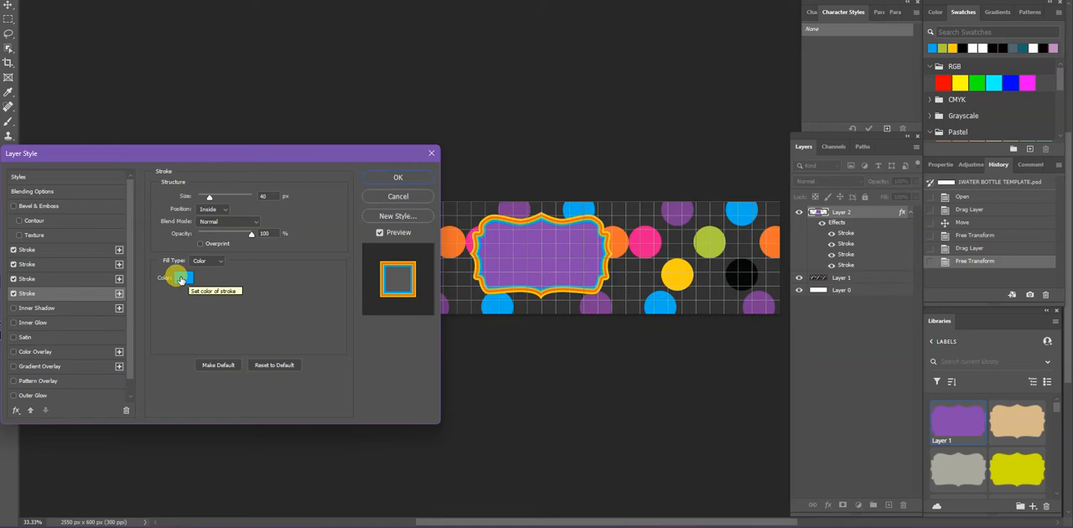
# Try black sampled from a polka dot as the 40 px stroke's colour, and restore the blue by sampling a blue dot
pyautogui.click(180, 280)
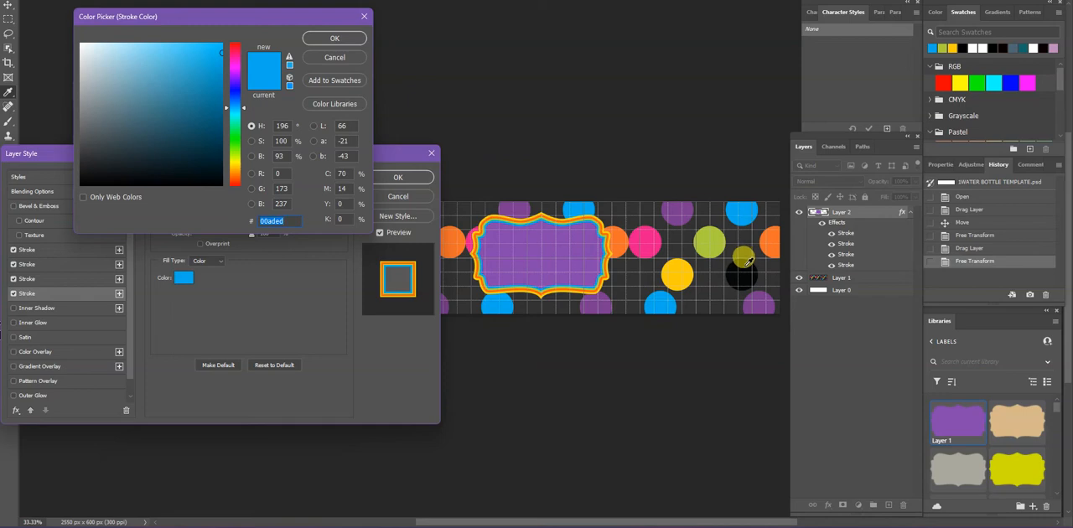
pyautogui.click(746, 265)
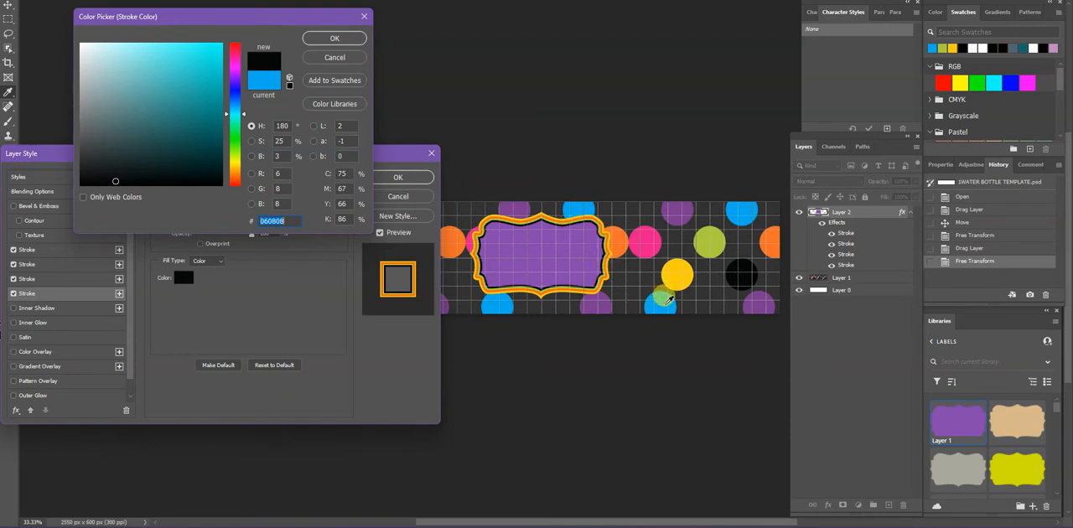
pyautogui.click(662, 299)
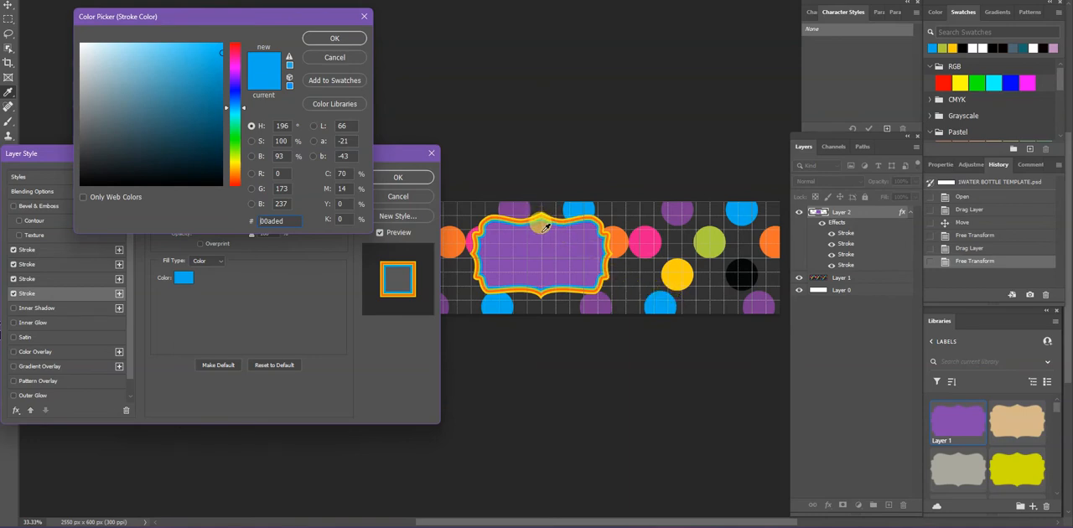
pyautogui.click(334, 37)
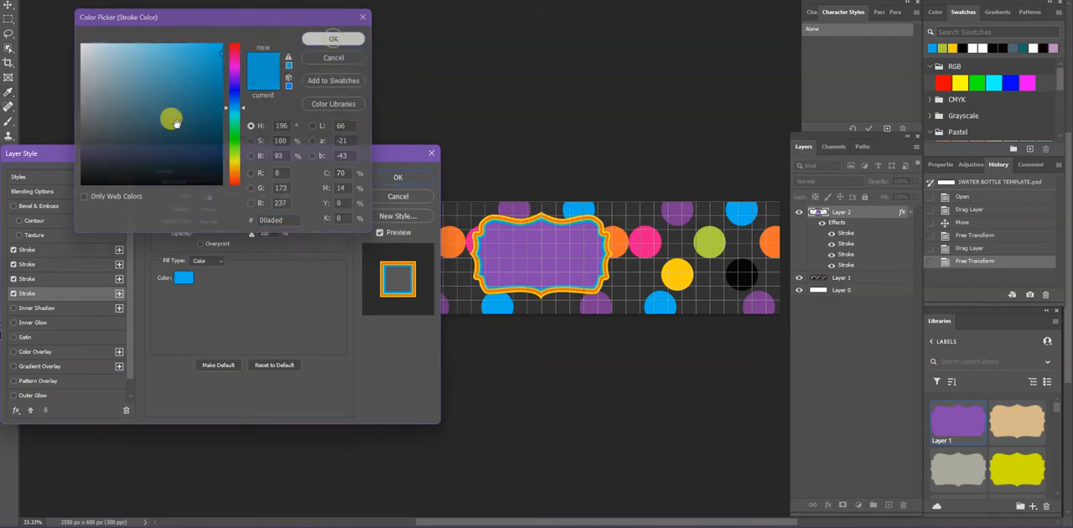
# Review the settings of all four strokes from outermost to innermost and apply the layer style to the purple label
pyautogui.click(92, 250)
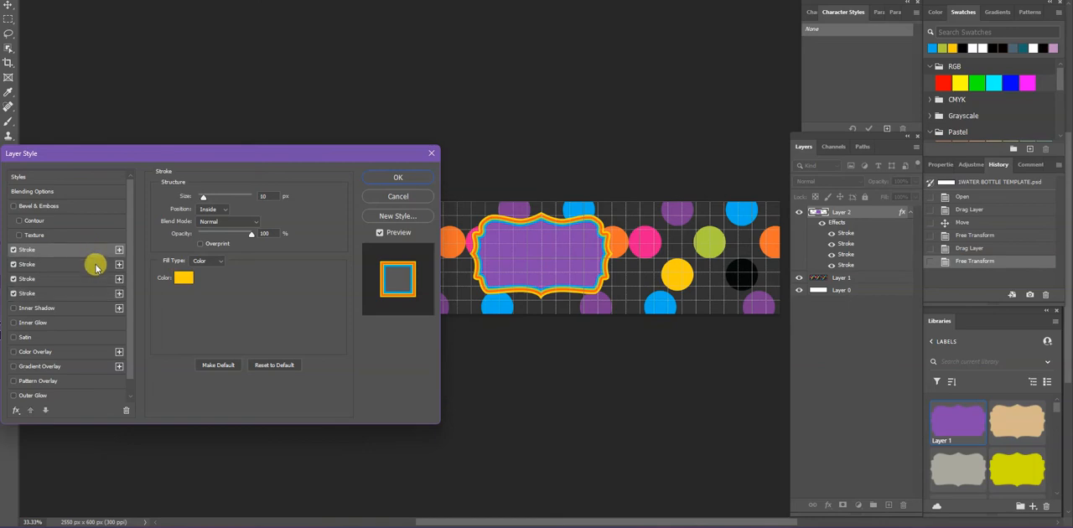
pyautogui.click(95, 264)
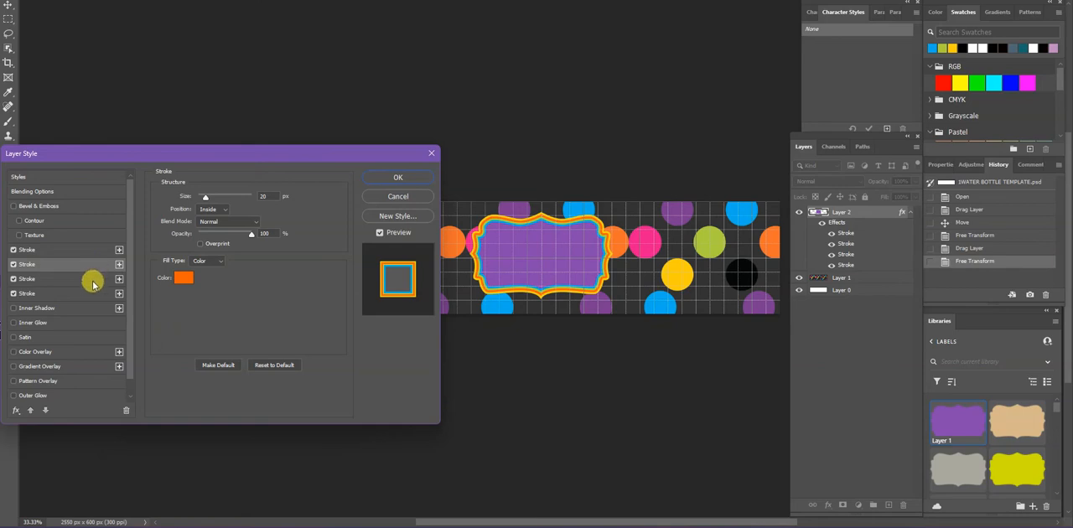
pyautogui.click(93, 284)
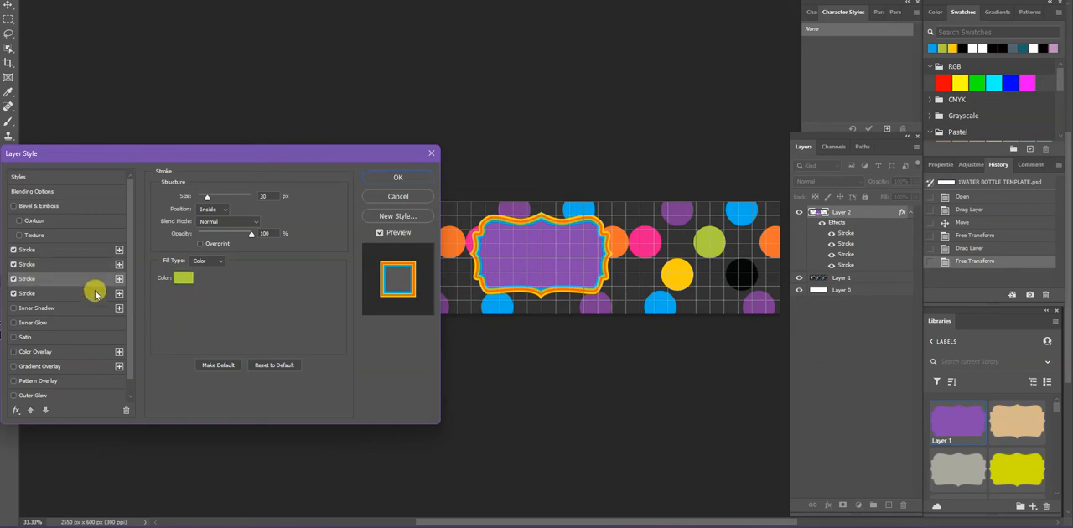
pyautogui.click(96, 294)
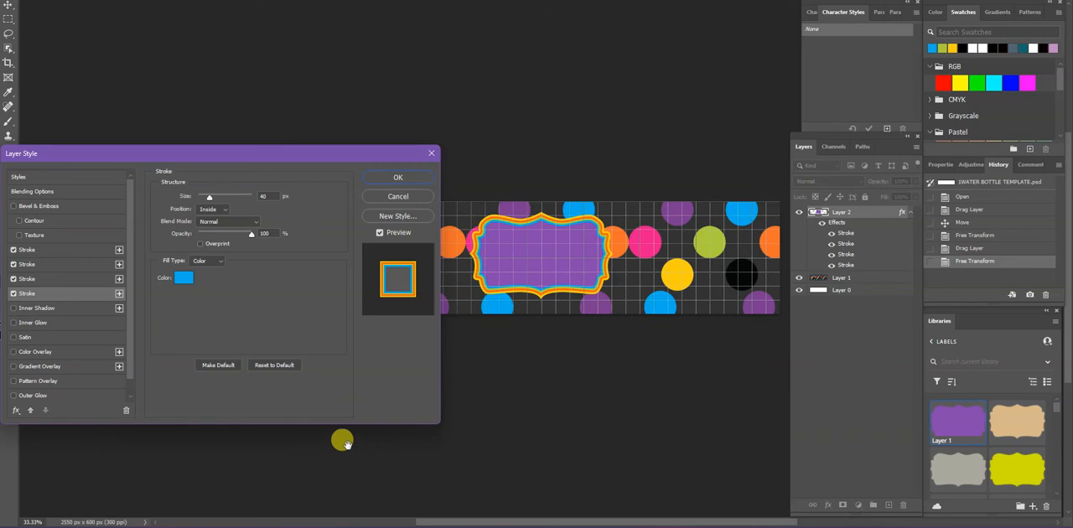
pyautogui.click(398, 176)
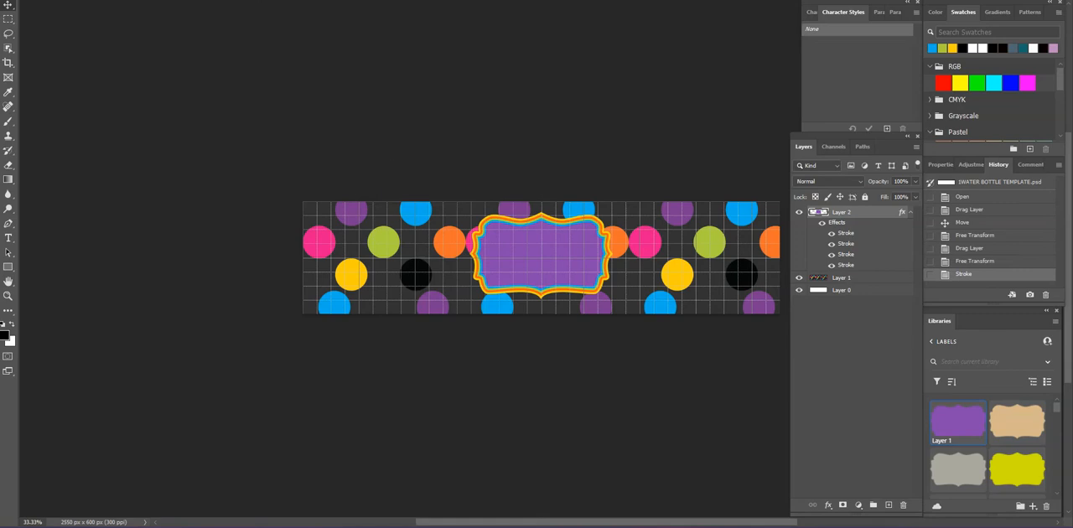
# Add the text "Let's GLOW Crazy!" in the upper part of the purple label
pyautogui.moveTo(10, 240); pyautogui.dragTo(76, 233)
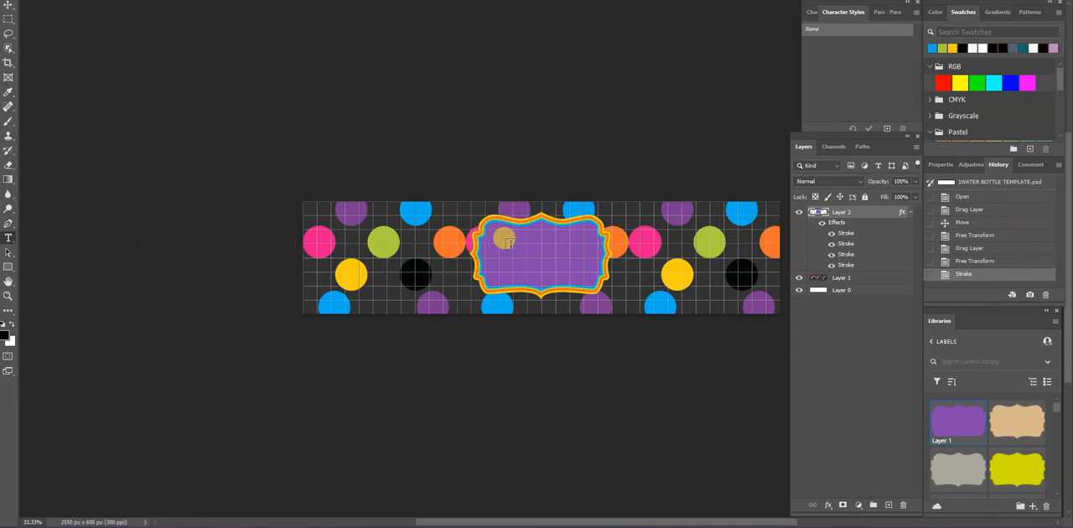
pyautogui.click(494, 243)
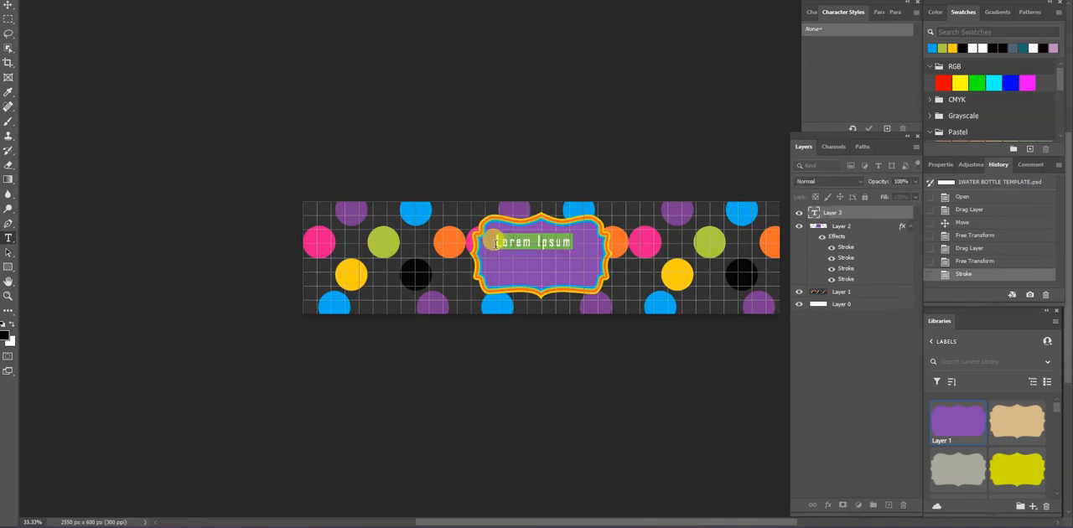
pyautogui.press('BackSpace')
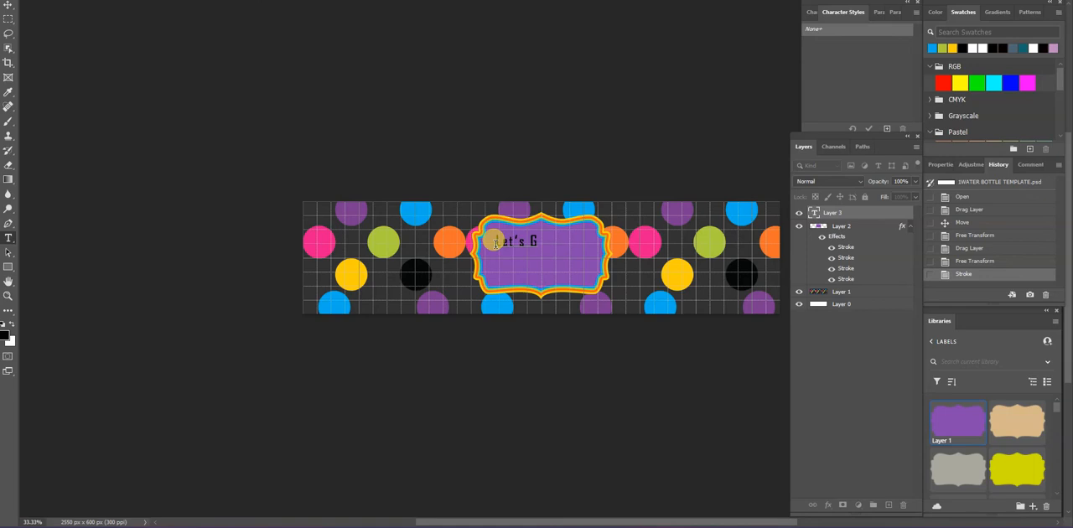
pyautogui.write("Let's GLOWE")
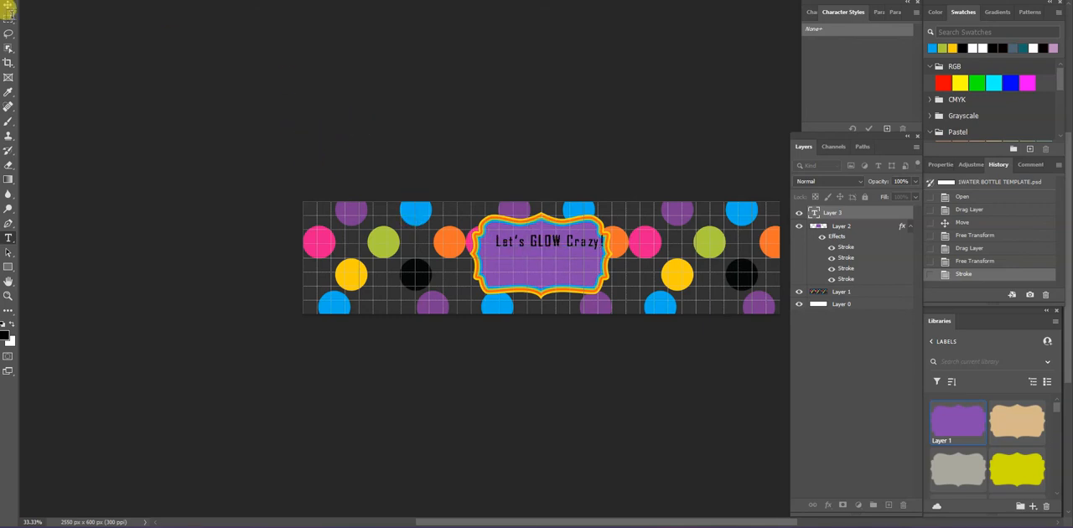
pyautogui.click(7, 5)
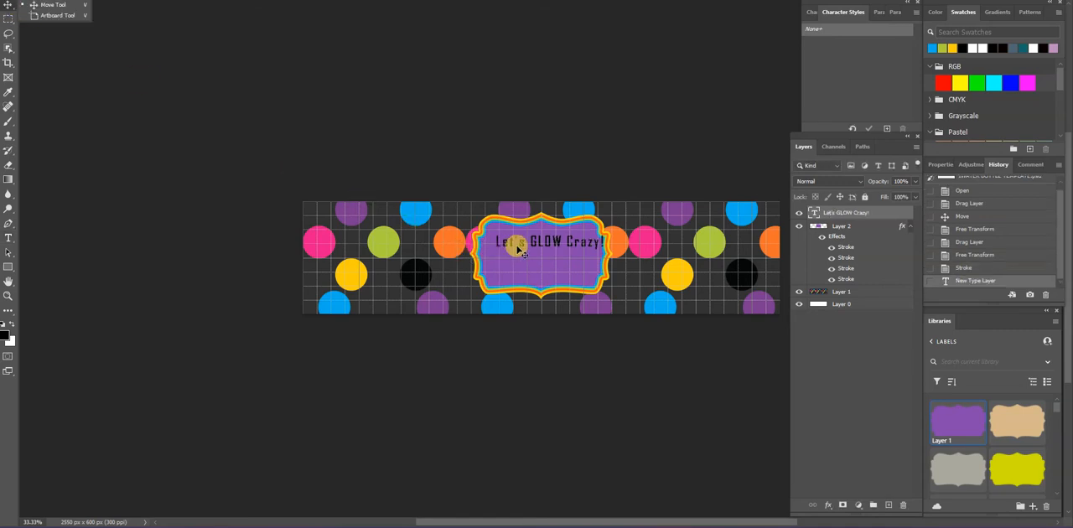
# Move the "Let's GLOW Crazy!" text so it sits centred horizontally inside the upper half of the purple label
pyautogui.click(561, 245)
pyautogui.doubleClick(562, 246)
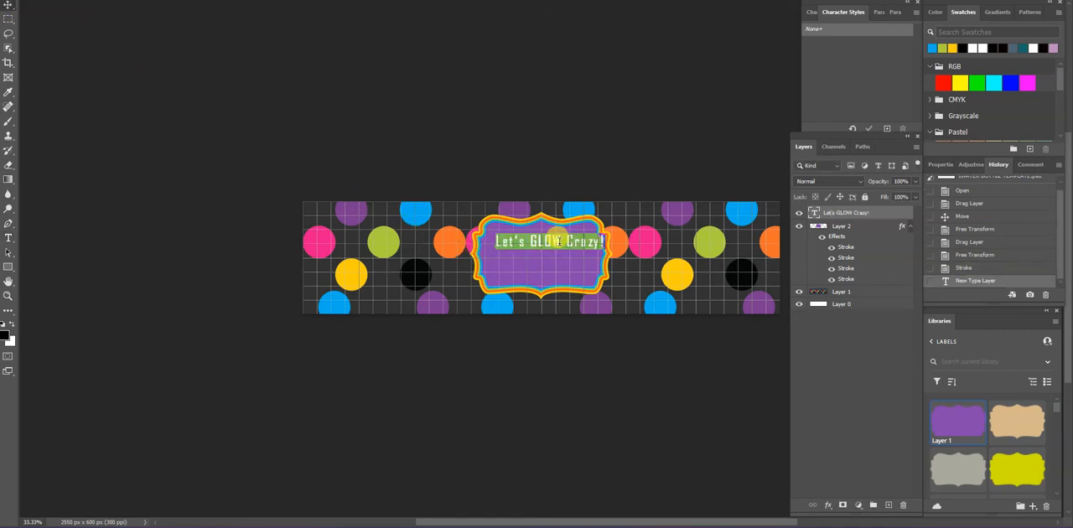
pyautogui.click(150, 98)
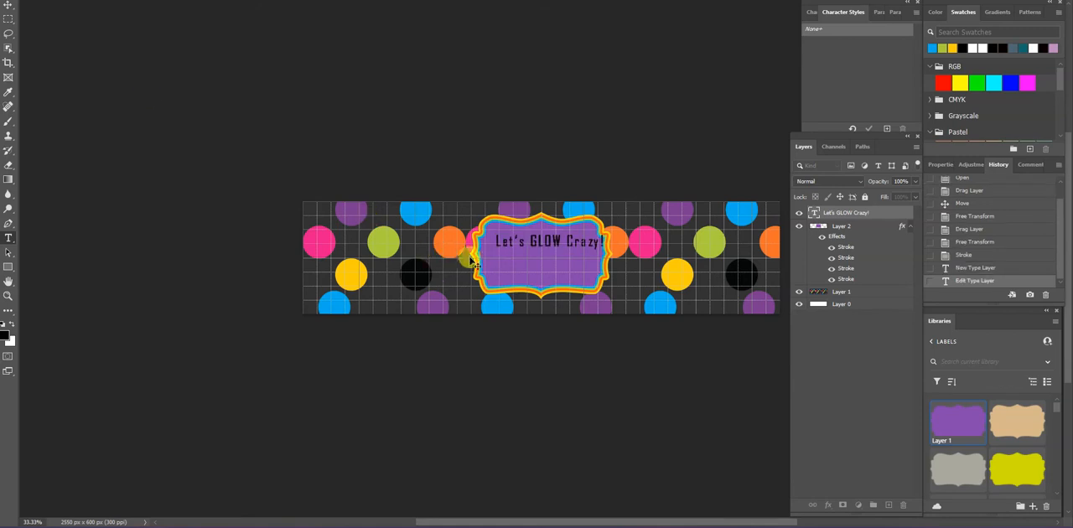
pyautogui.press('v')
pyautogui.moveTo(562, 246); pyautogui.dragTo(553, 248)
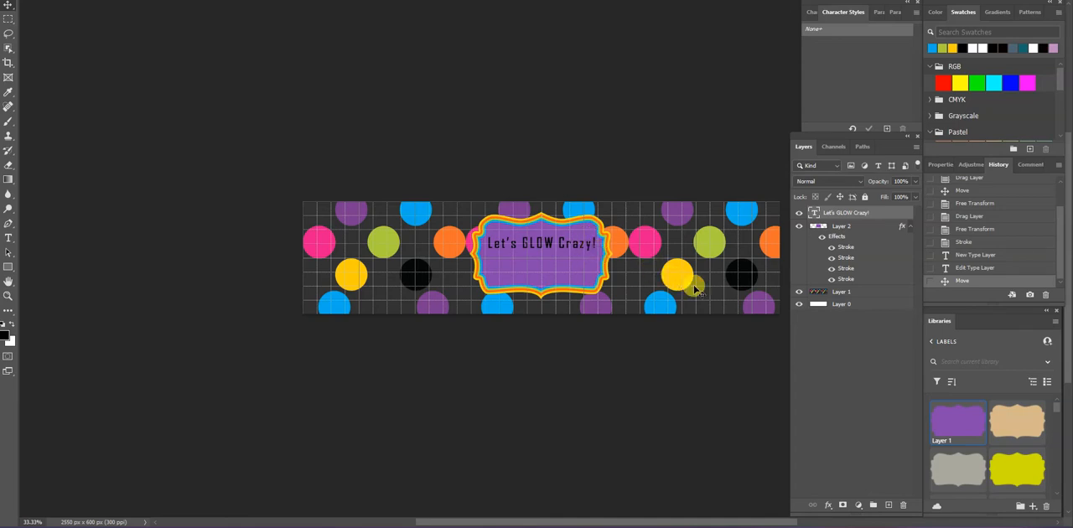
# Apply a Color Overlay to the "Let's GLOW Crazy!" text in yellow fccf0c sampled from a yellow polka dot
pyautogui.click(827, 507)
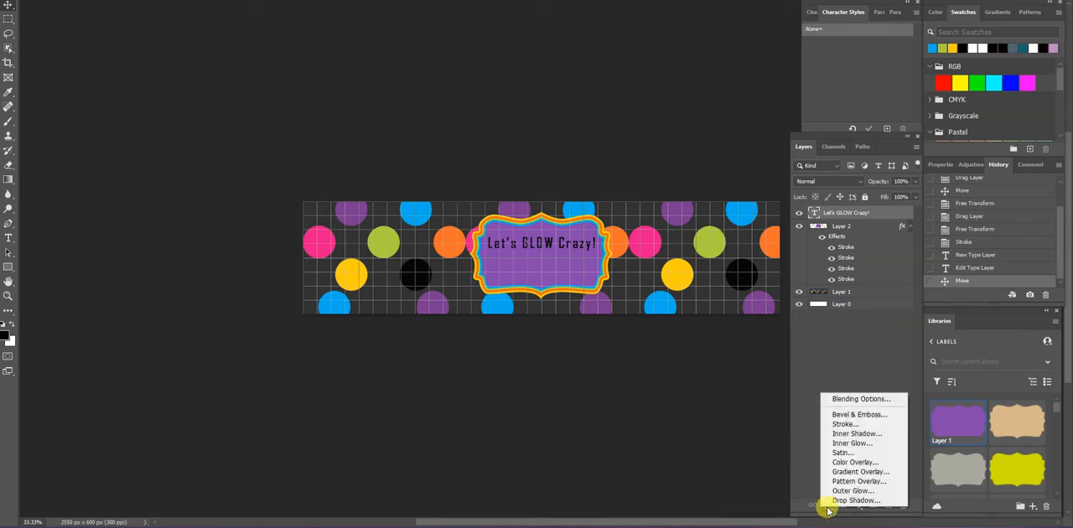
pyautogui.click(853, 463)
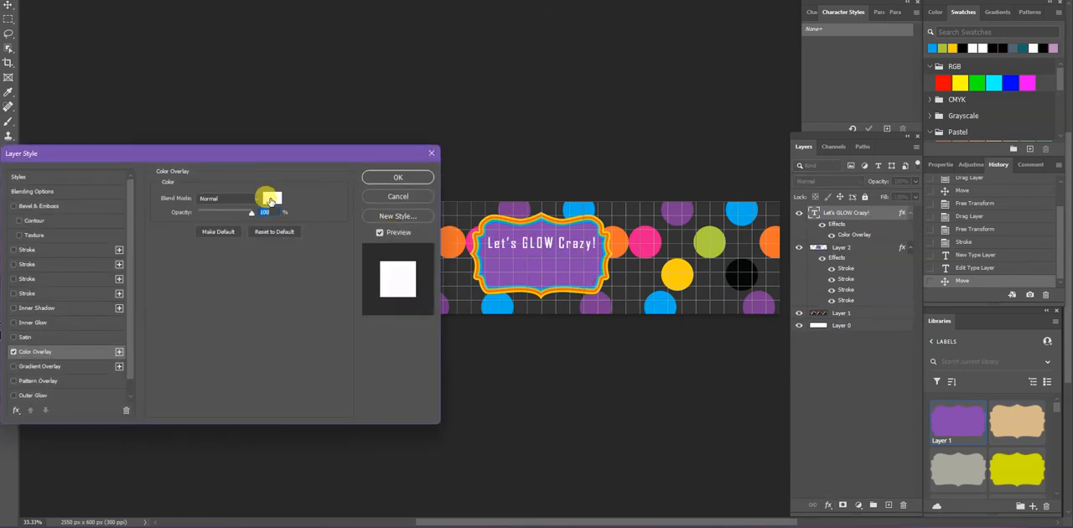
pyautogui.click(270, 198)
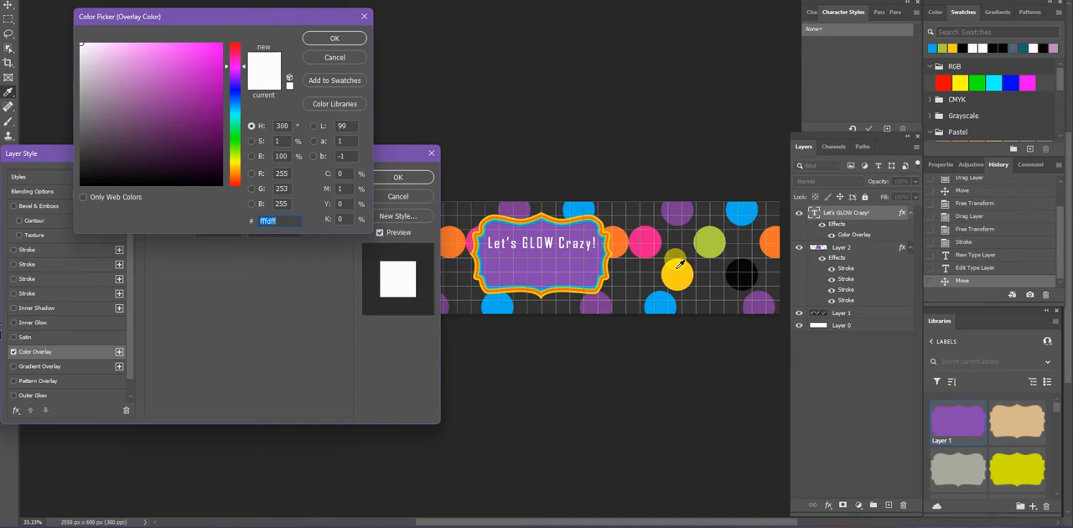
pyautogui.click(681, 265)
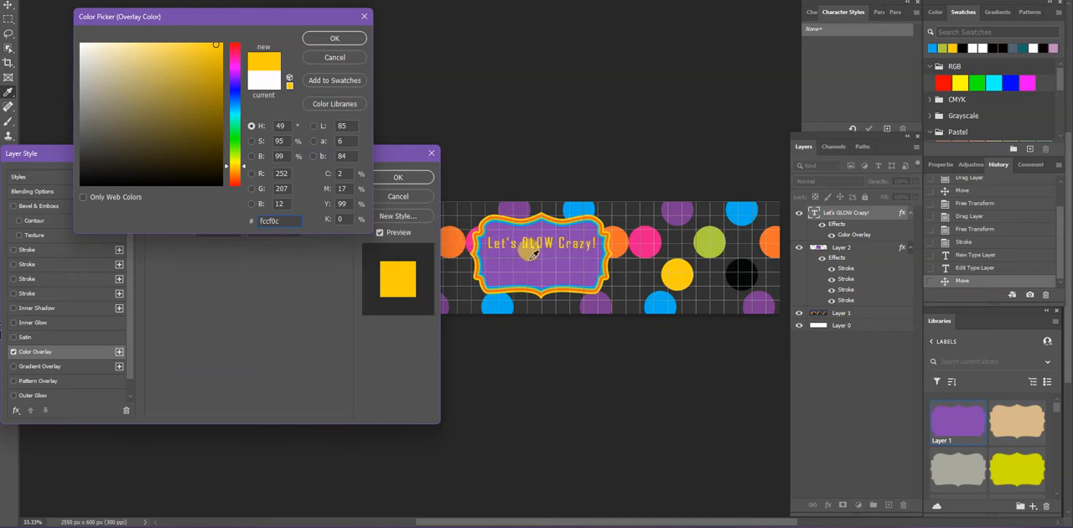
pyautogui.click(332, 39)
pyautogui.click(400, 180)
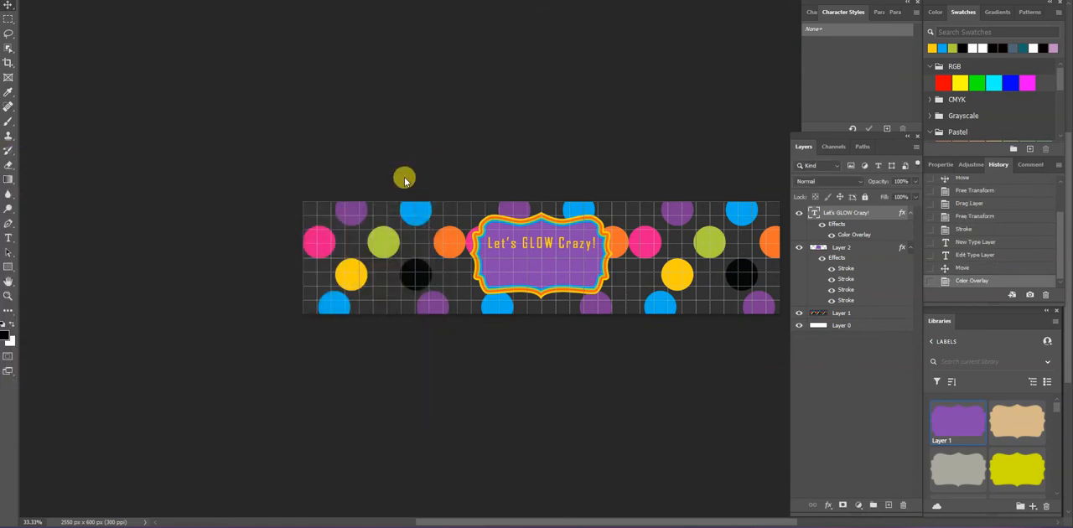
# Add a second text line with the child's name followed by "'s 11th Birthday" and centre it below "Let's GLOW Crazy!"
pyautogui.click(10, 239)
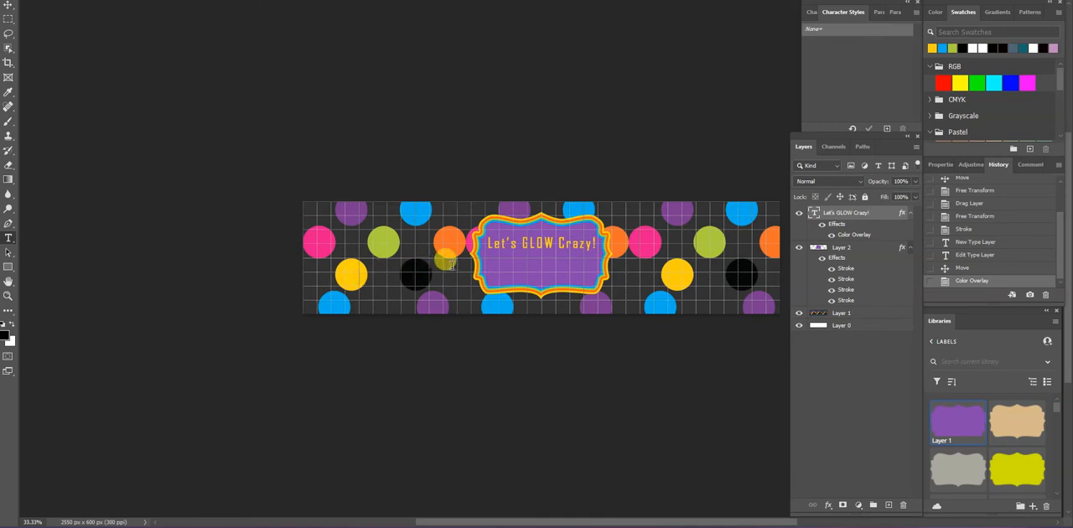
pyautogui.click(498, 262)
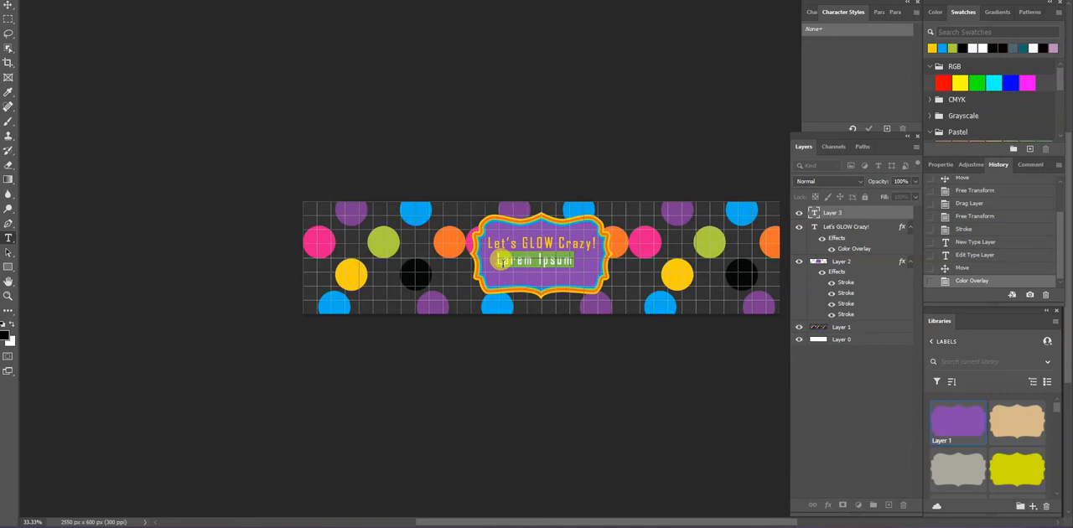
pyautogui.press('BackSpace')
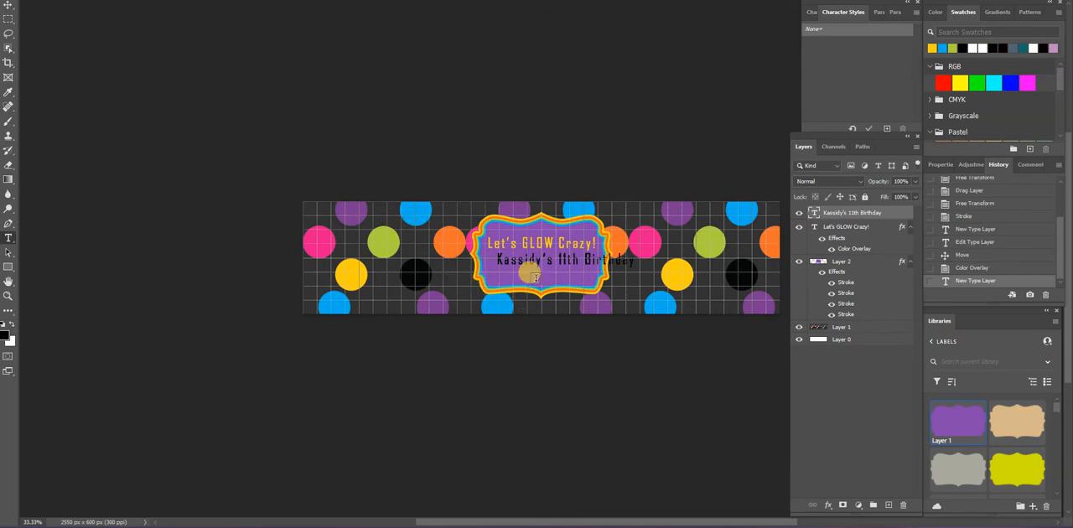
pyautogui.click(7, 10)
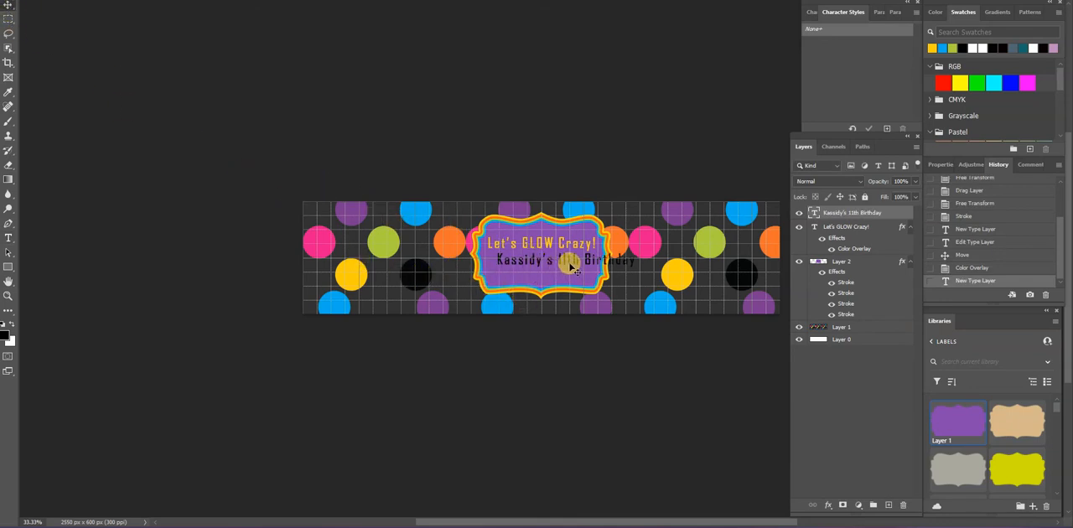
pyautogui.moveTo(565, 266)
pyautogui.mouseDown()
pyautogui.moveTo(578, 259)
pyautogui.moveTo(549, 267)
pyautogui.mouseUp()
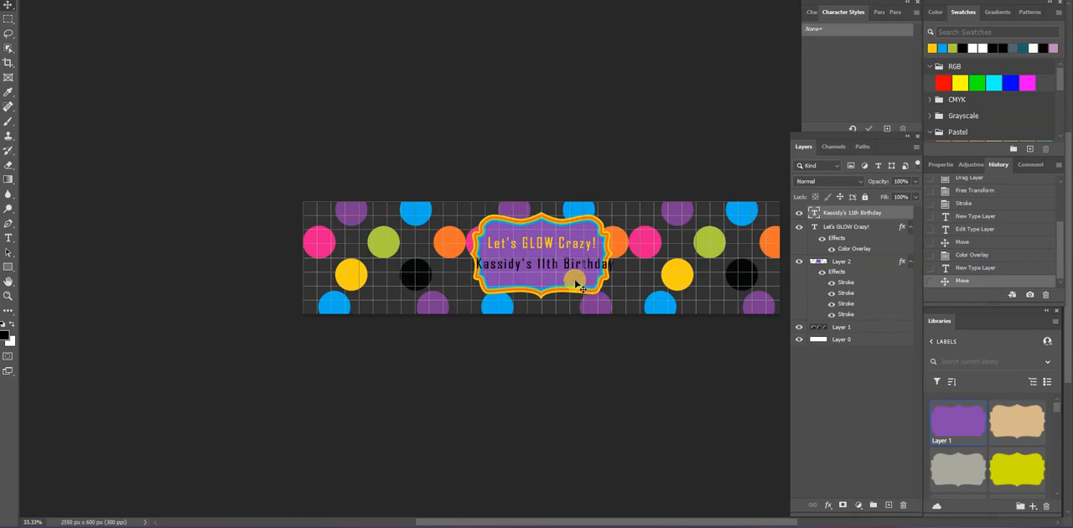
pyautogui.click(584, 288)
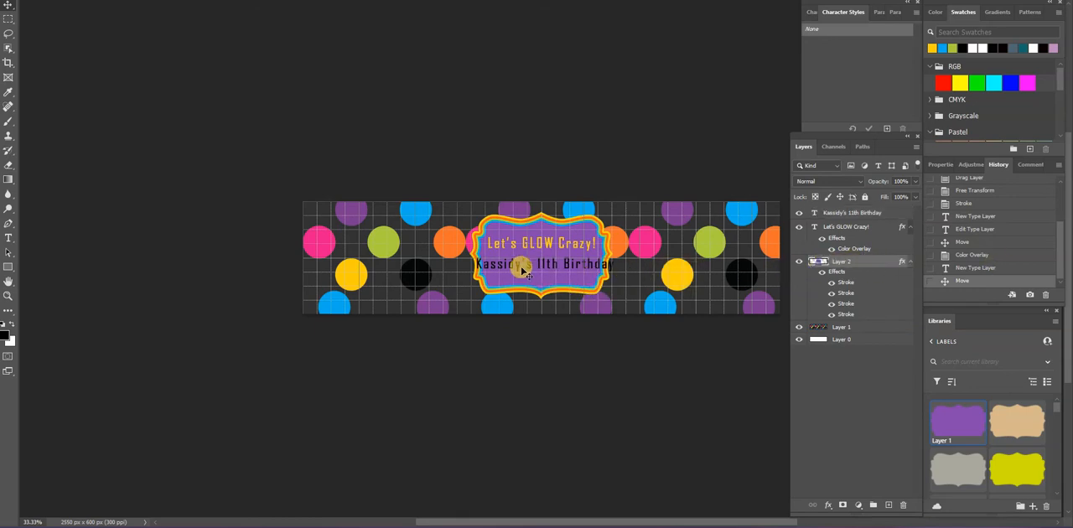
# Enlarge the purple label with Free Transform to fit both text lines and shift it so it stays centred behind them
pyautogui.click(37, 1)
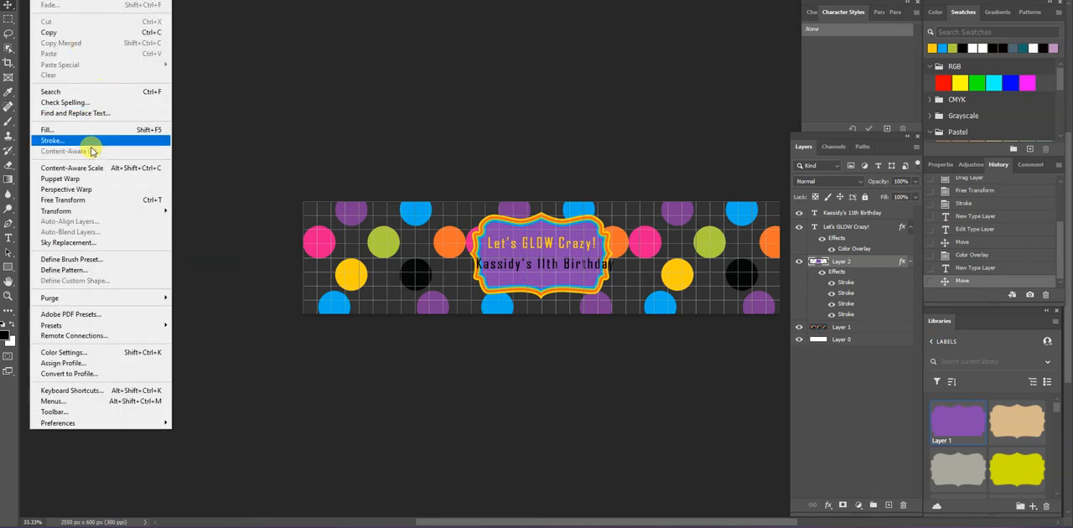
pyautogui.click(85, 199)
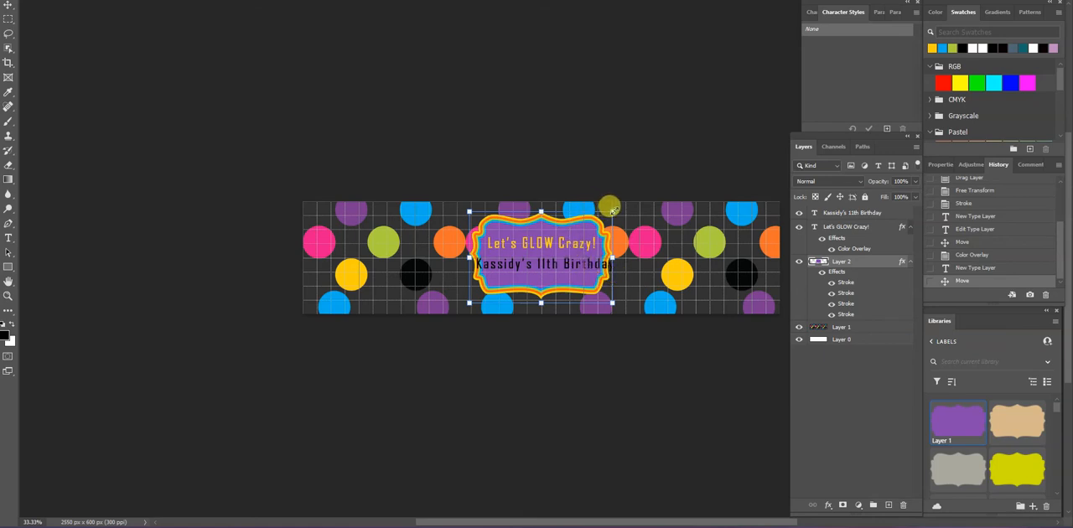
pyautogui.moveTo(613, 211)
pyautogui.mouseDown()
pyautogui.moveTo(615, 199)
pyautogui.moveTo(626, 202)
pyautogui.mouseUp()
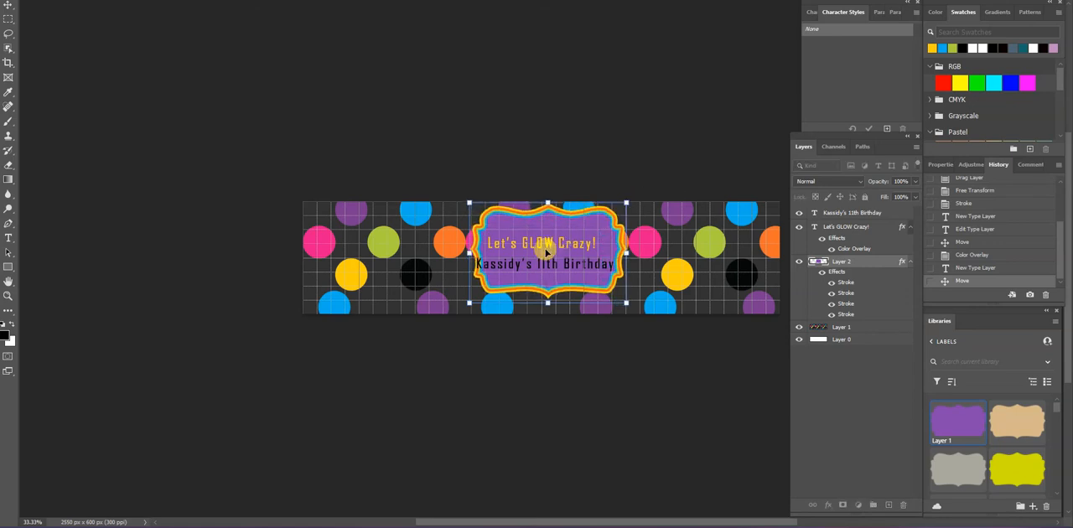
pyautogui.moveTo(550, 232); pyautogui.dragTo(543, 238)
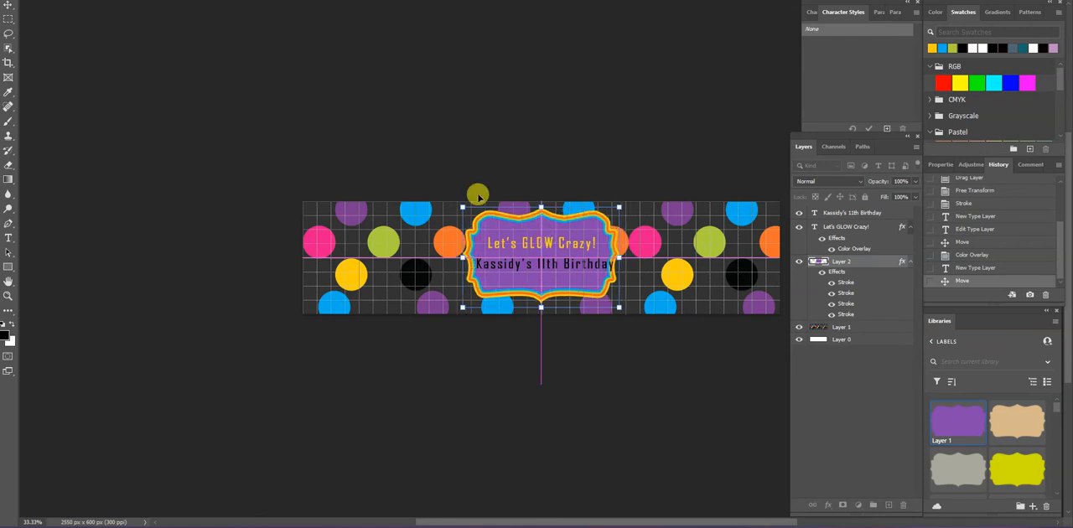
pyautogui.click(357, 66)
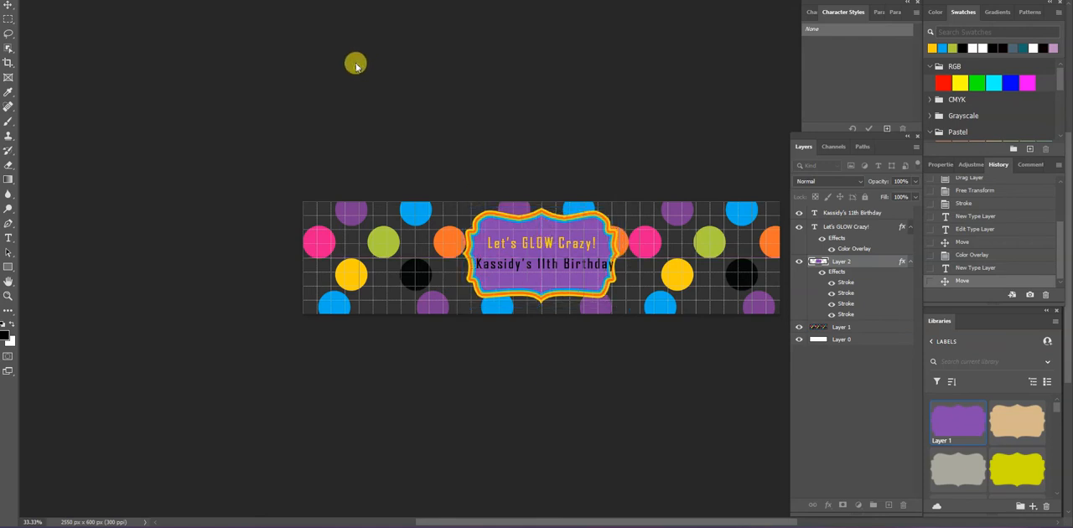
# Set the birthday text line's font size to 16 pt and recentre the line horizontally on the purple label
pyautogui.click(572, 267)
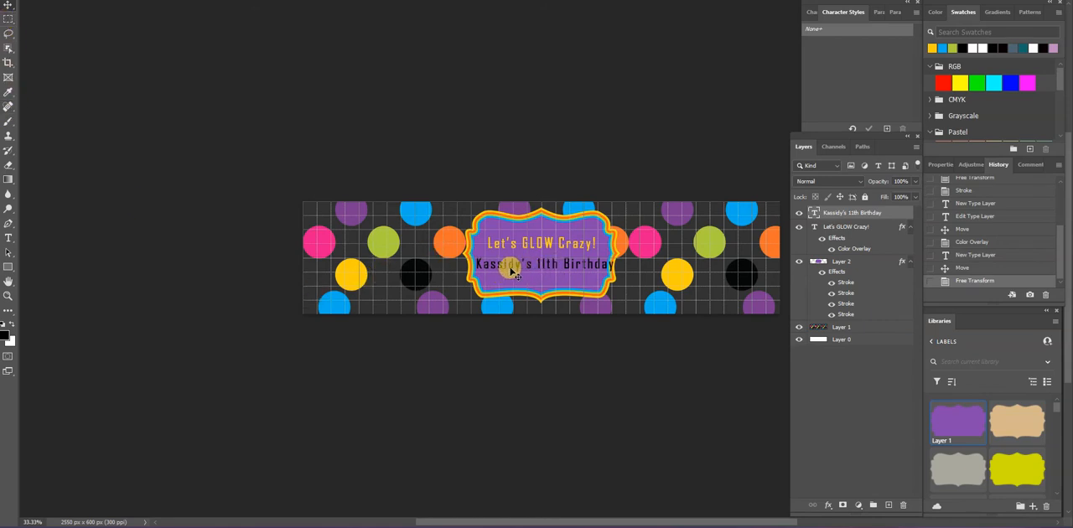
pyautogui.click(811, 11)
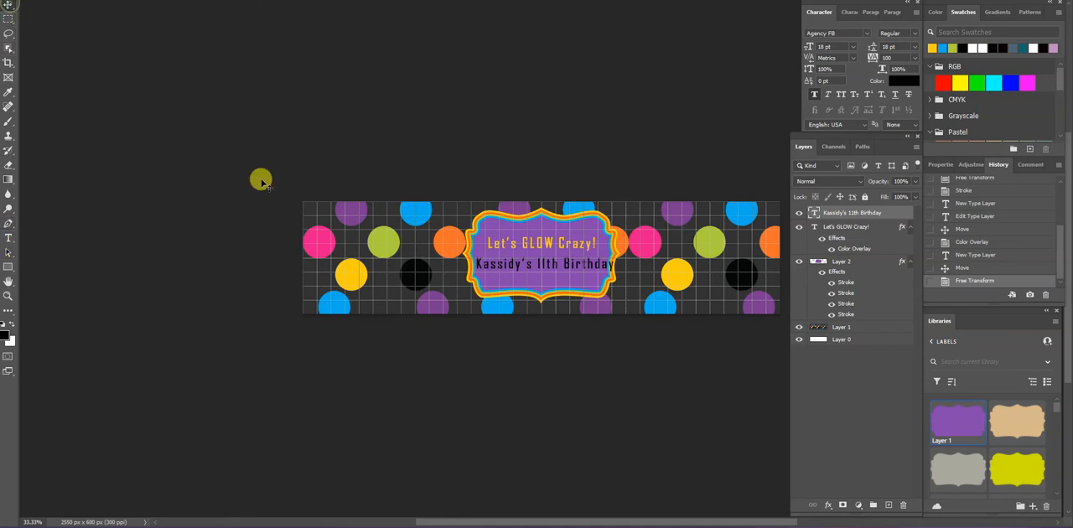
pyautogui.click(11, 238)
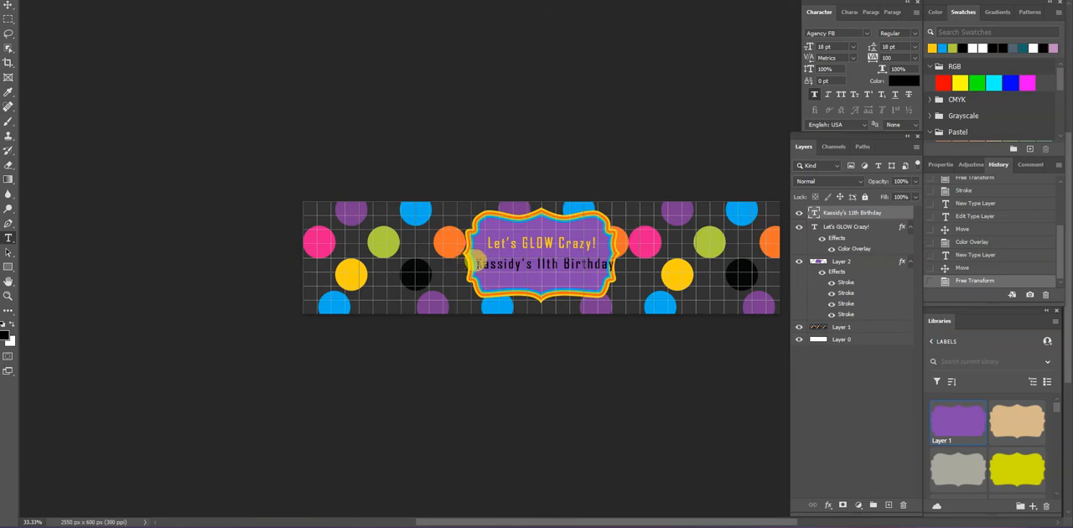
pyautogui.moveTo(476, 264); pyautogui.dragTo(626, 270)
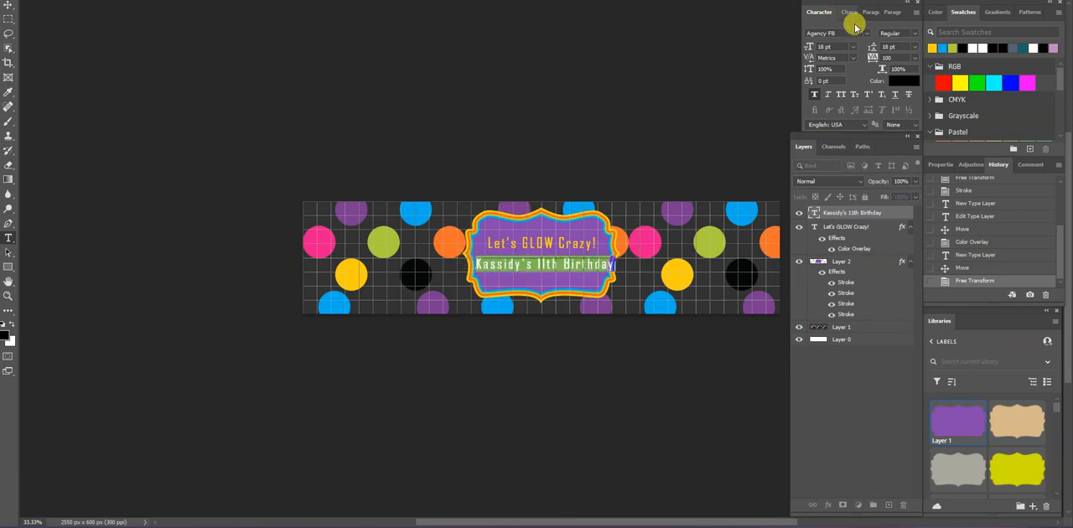
pyautogui.click(853, 48)
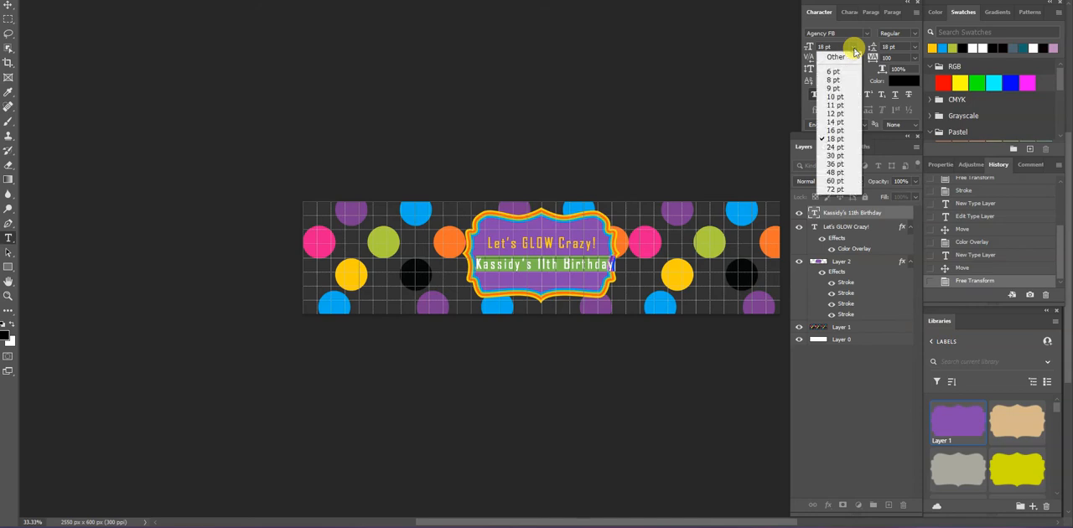
pyautogui.click(841, 143)
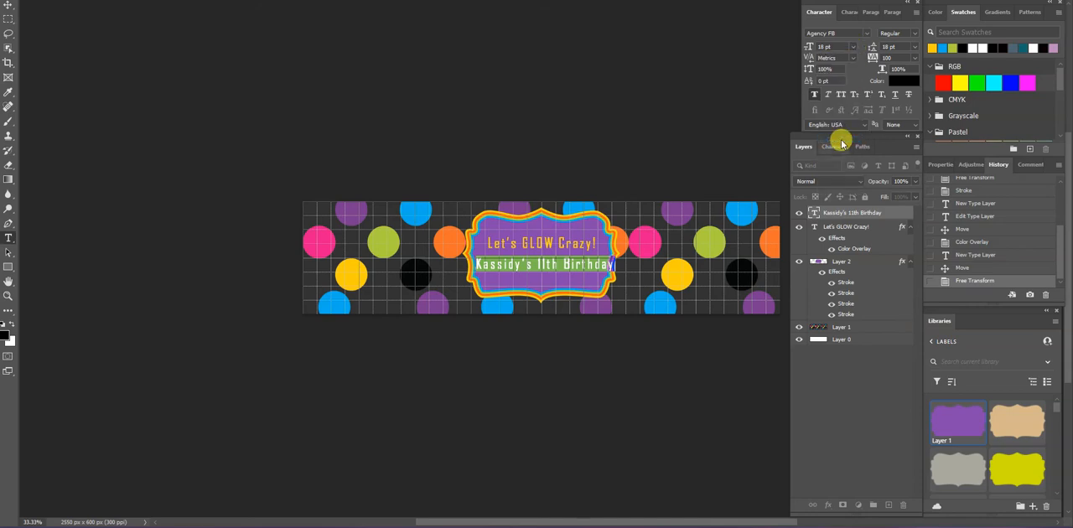
pyautogui.click(851, 46)
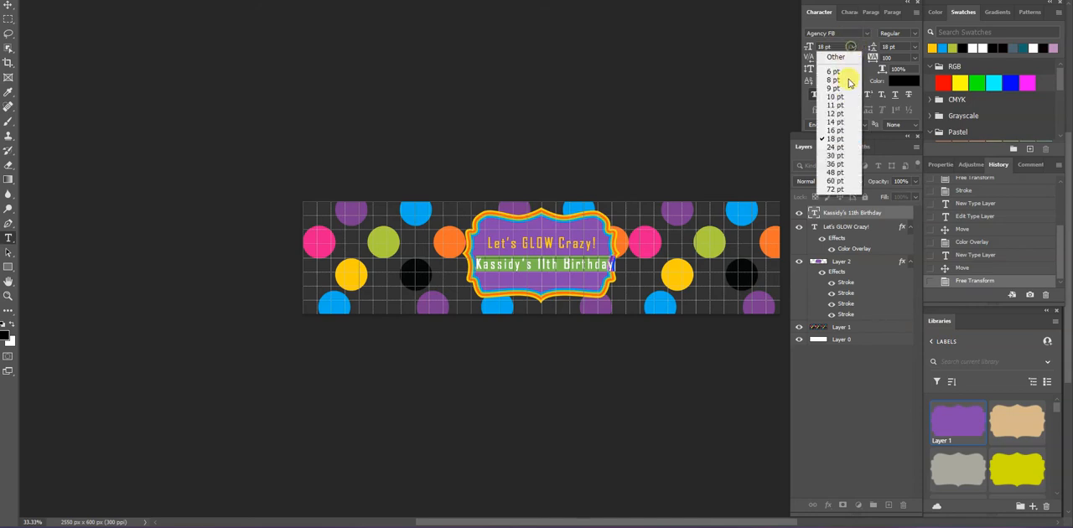
pyautogui.click(840, 131)
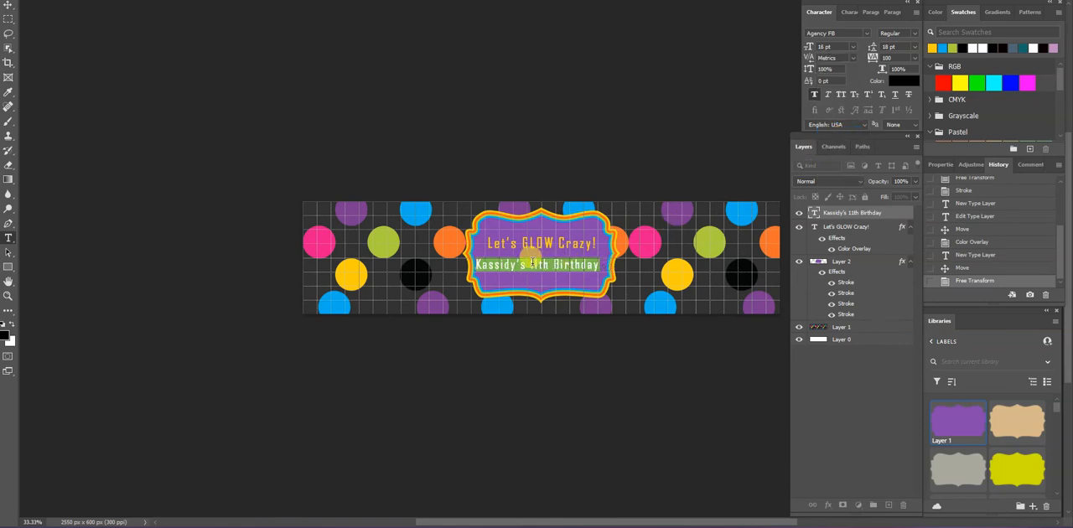
pyautogui.click(93, 170)
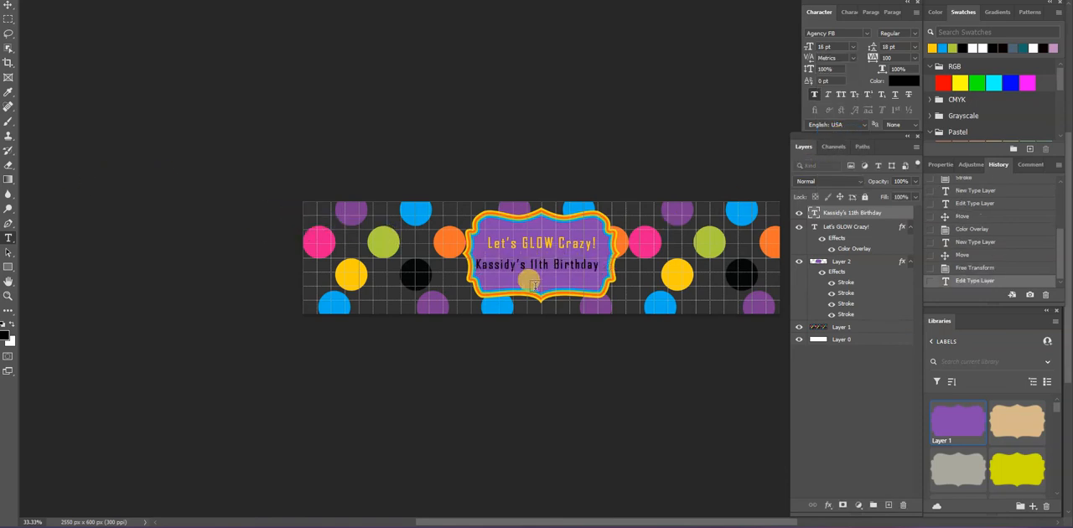
pyautogui.click(11, 7)
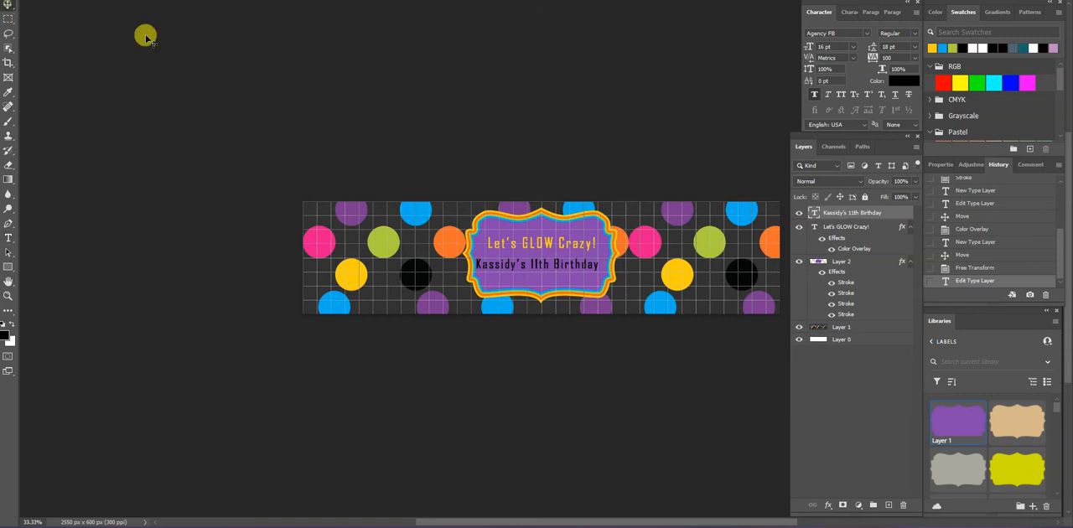
pyautogui.moveTo(540, 273); pyautogui.dragTo(545, 270)
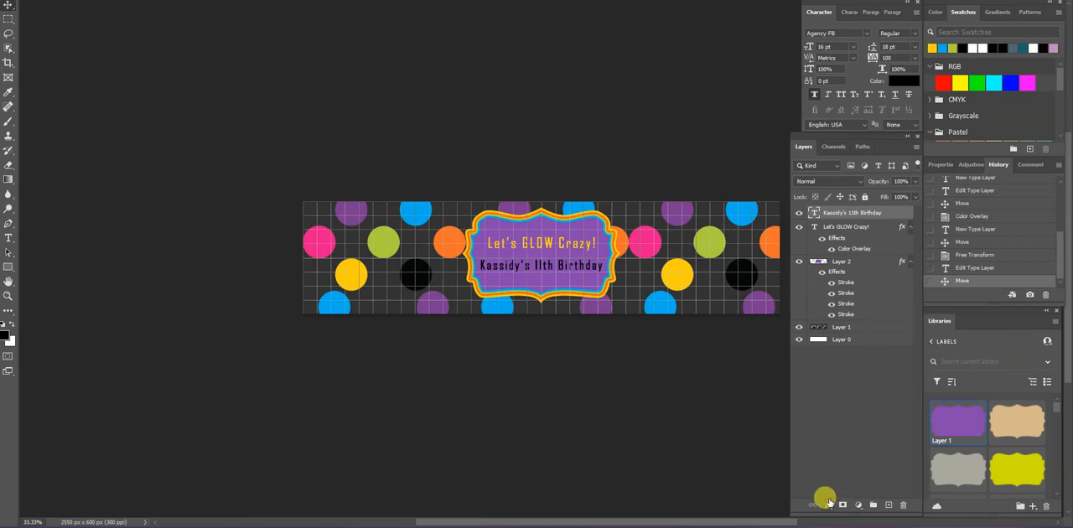
# Colour the child's name and the word "Birthday" in the second text line with the blue swatch
pyautogui.click(8, 238)
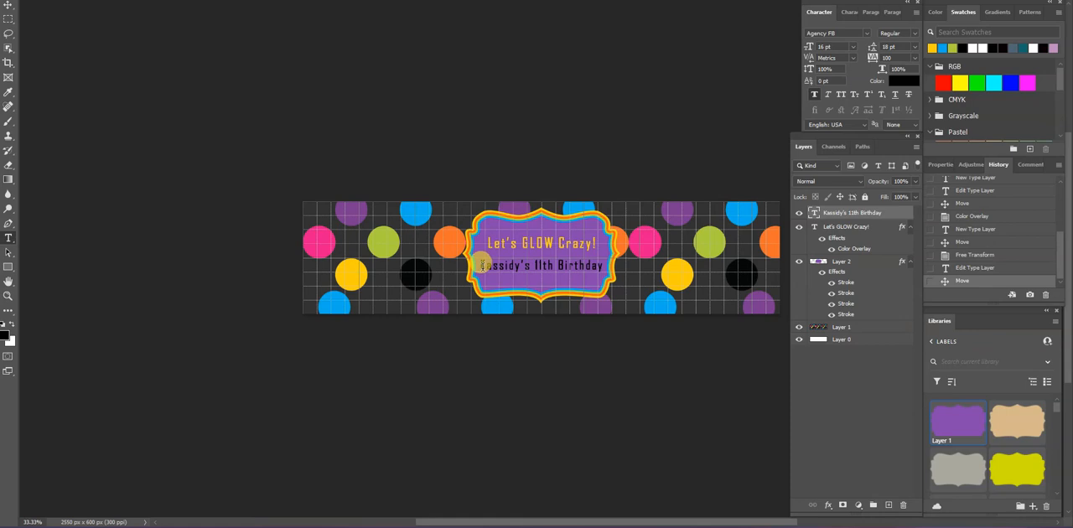
pyautogui.moveTo(480, 265); pyautogui.dragTo(535, 265)
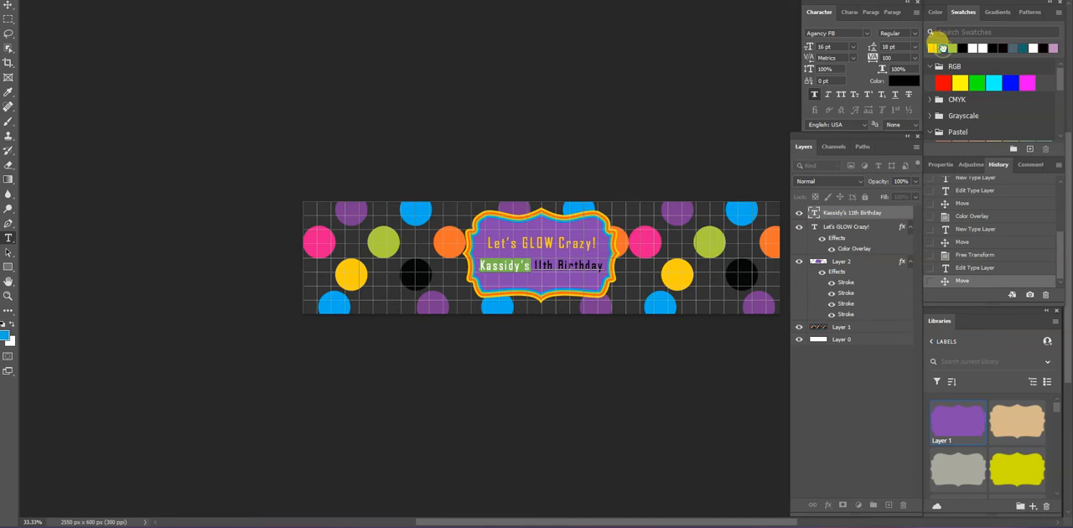
pyautogui.click(942, 47)
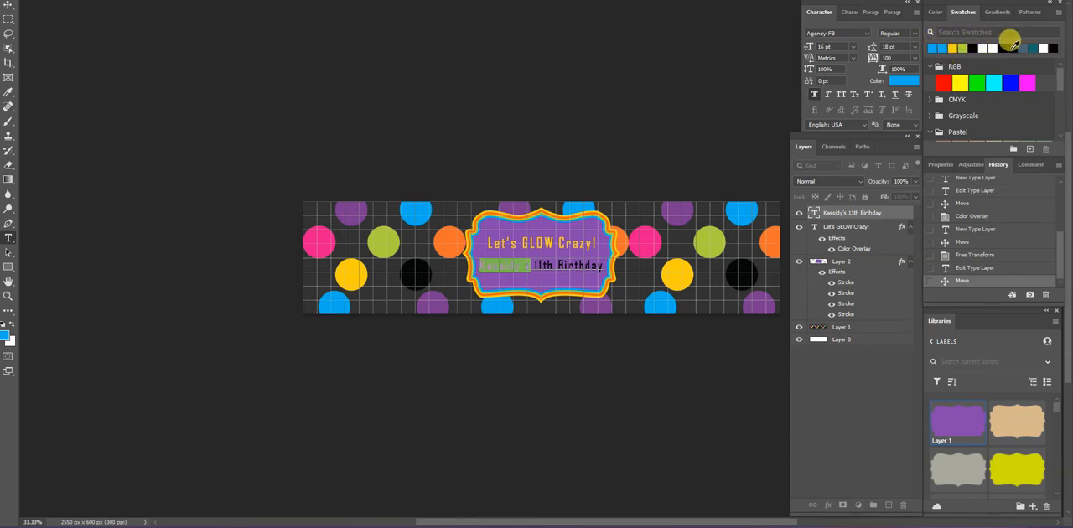
pyautogui.click(558, 266)
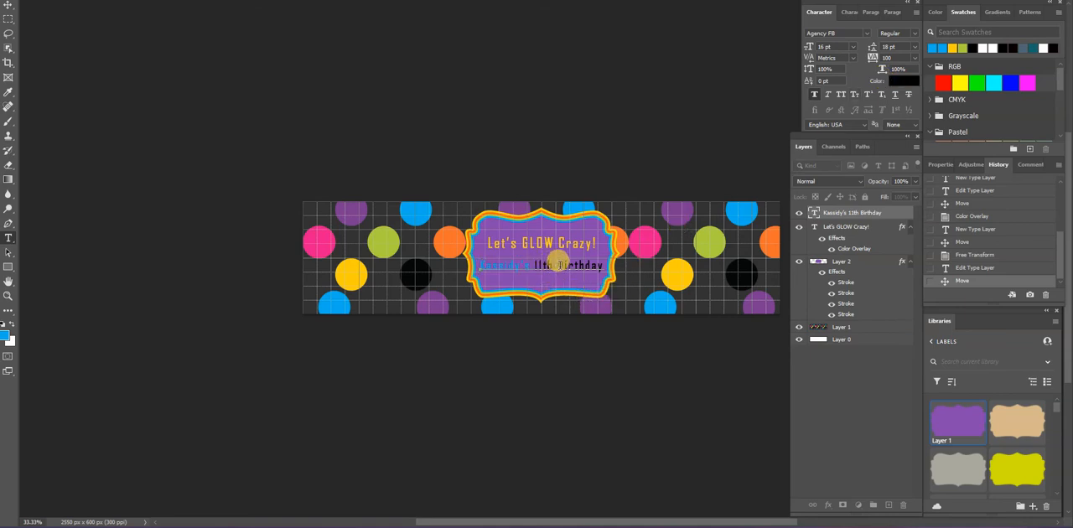
pyautogui.moveTo(559, 265); pyautogui.dragTo(594, 262)
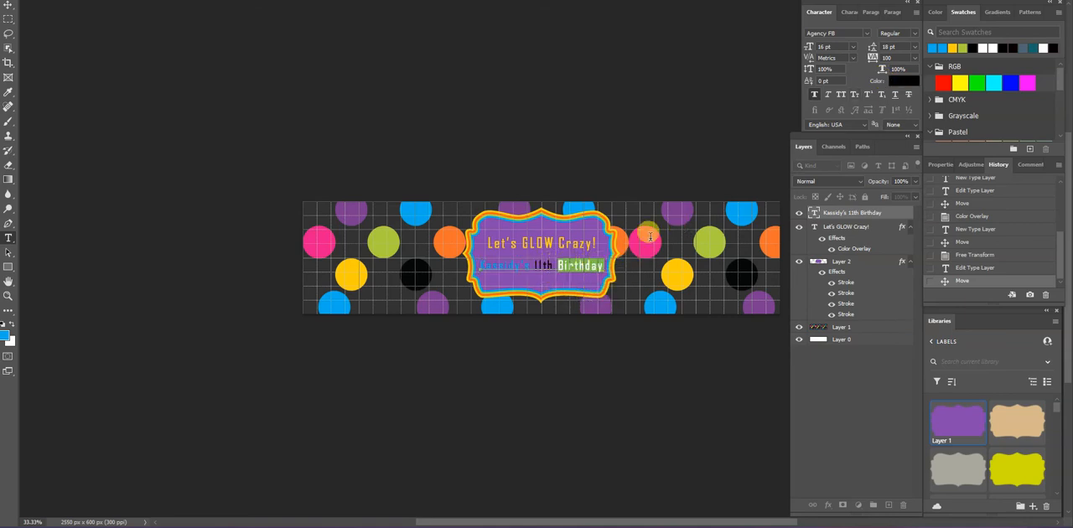
pyautogui.click(933, 47)
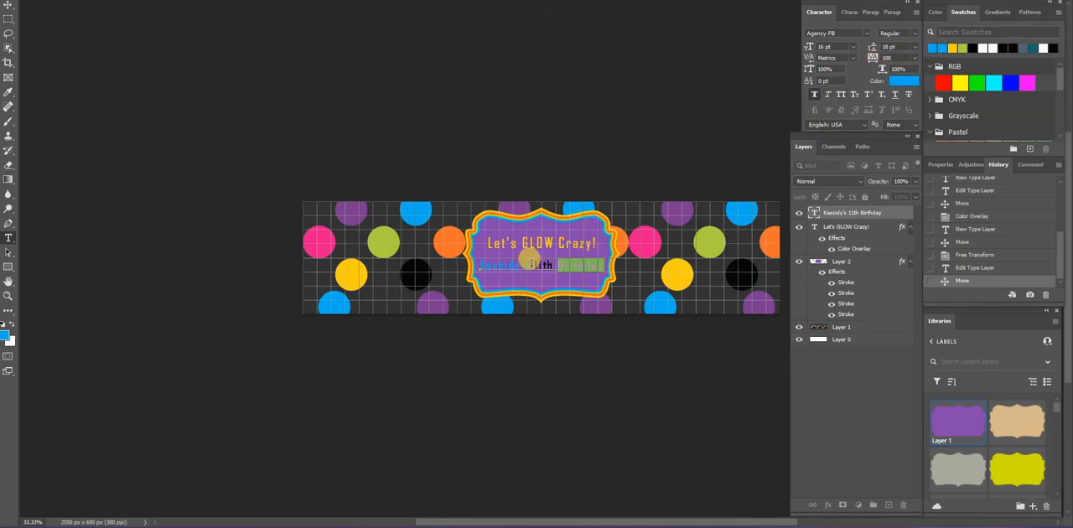
# Colour "11th" in the second text line with the yellow swatch and commit the text edit
pyautogui.moveTo(535, 265); pyautogui.dragTo(555, 265)
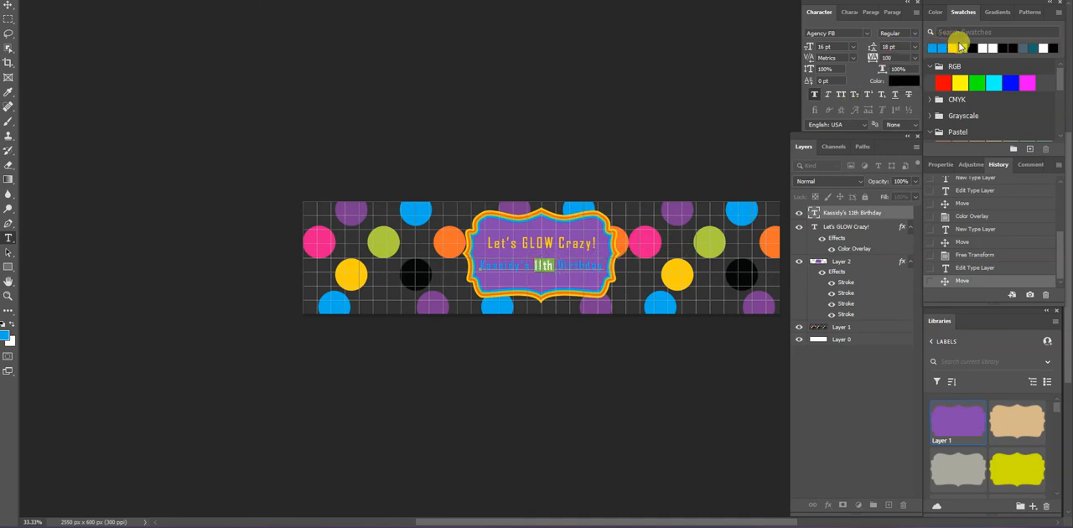
pyautogui.click(952, 48)
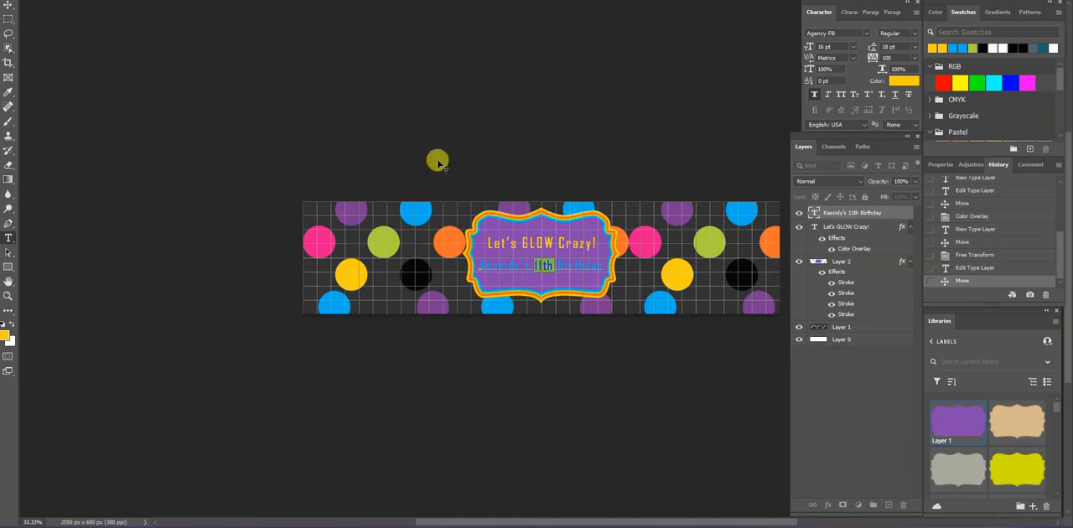
pyautogui.click(145, 206)
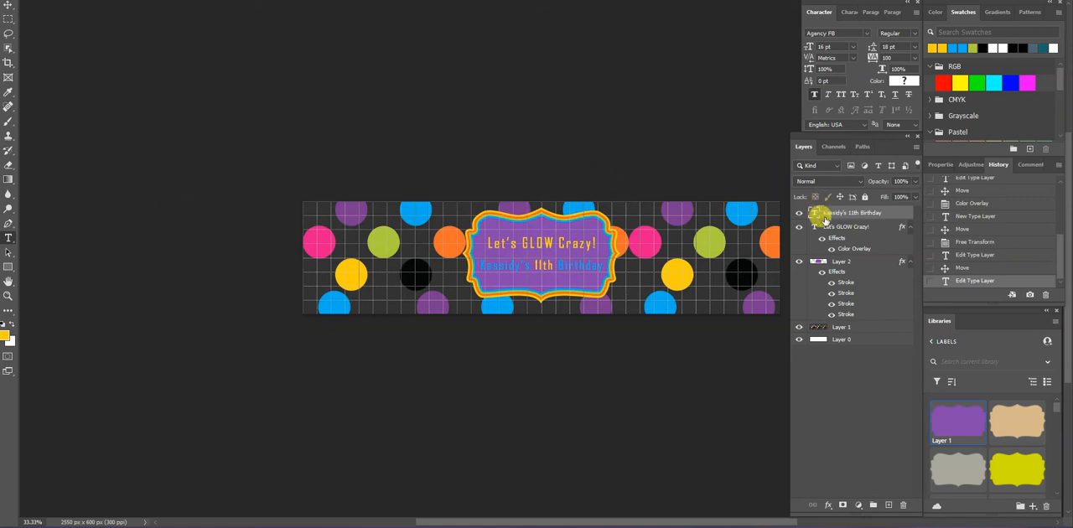
# Leave the Labels library and open the Skating library from the list of all libraries
pyautogui.click(939, 342)
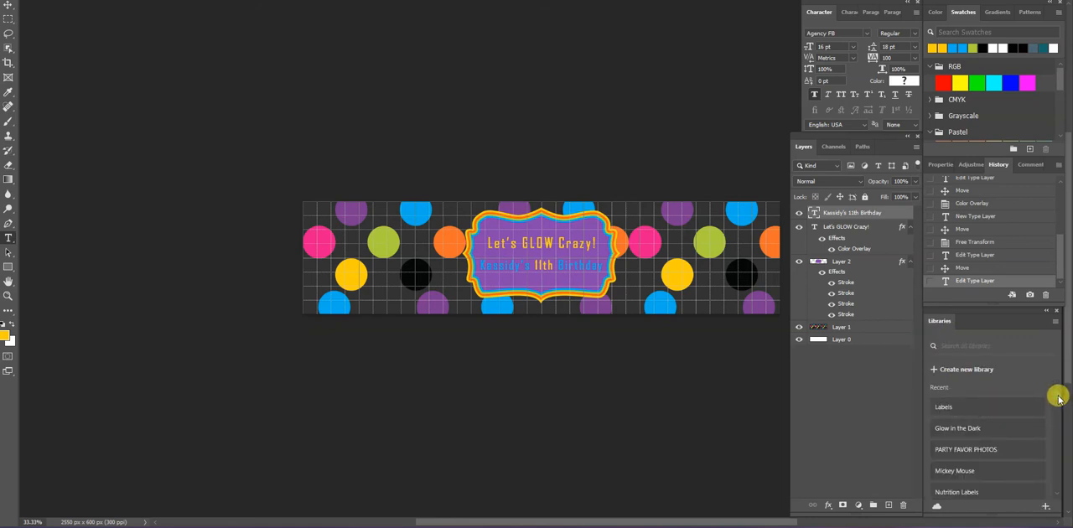
pyautogui.scroll(-10, 1057, 399)
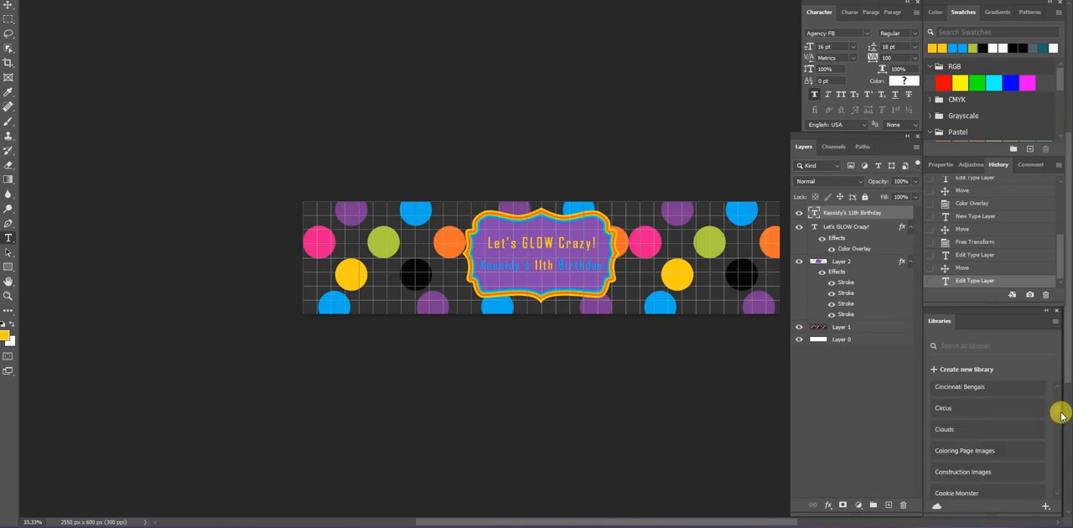
pyautogui.scroll(-10, 1060, 415)
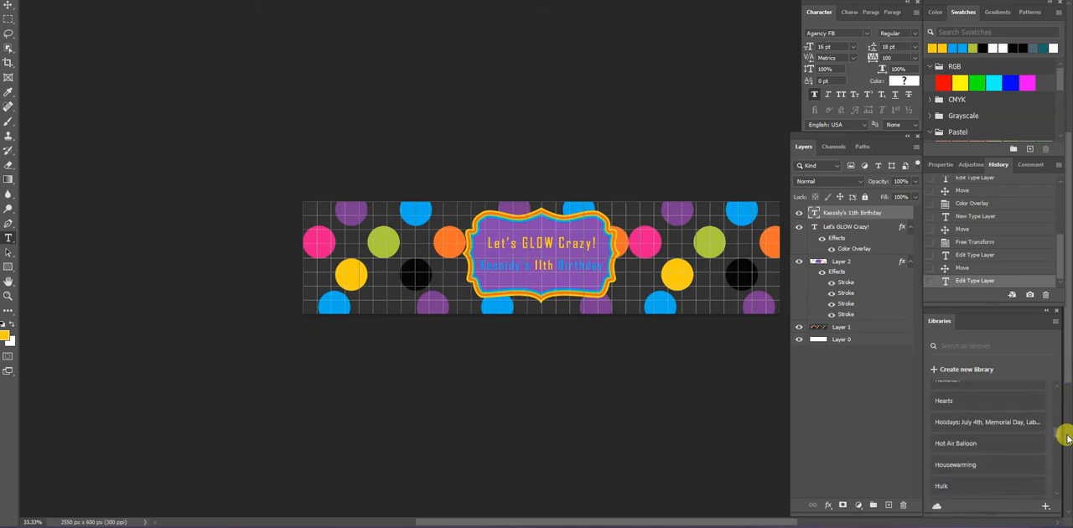
pyautogui.scroll(-10, 1062, 440)
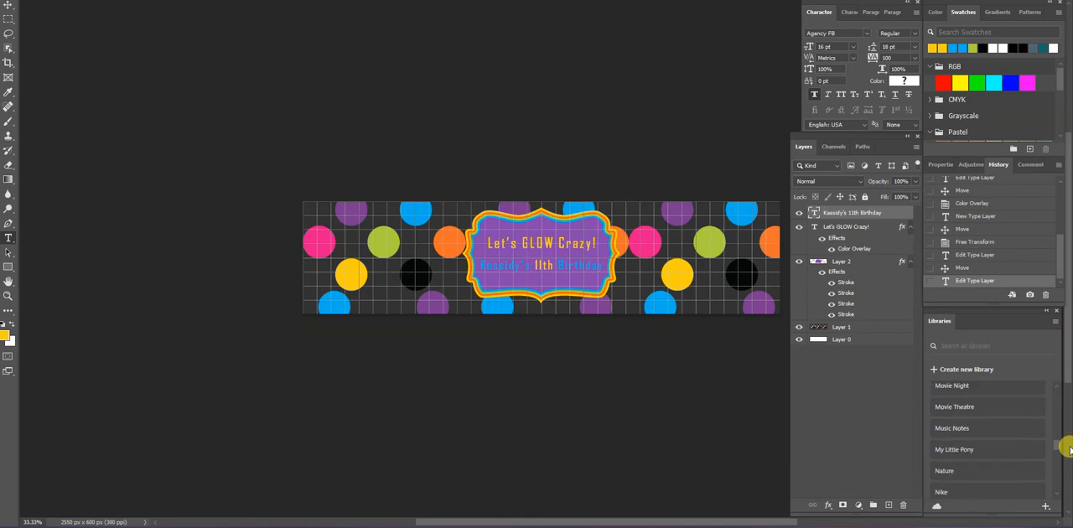
pyautogui.scroll(-10, 1066, 452)
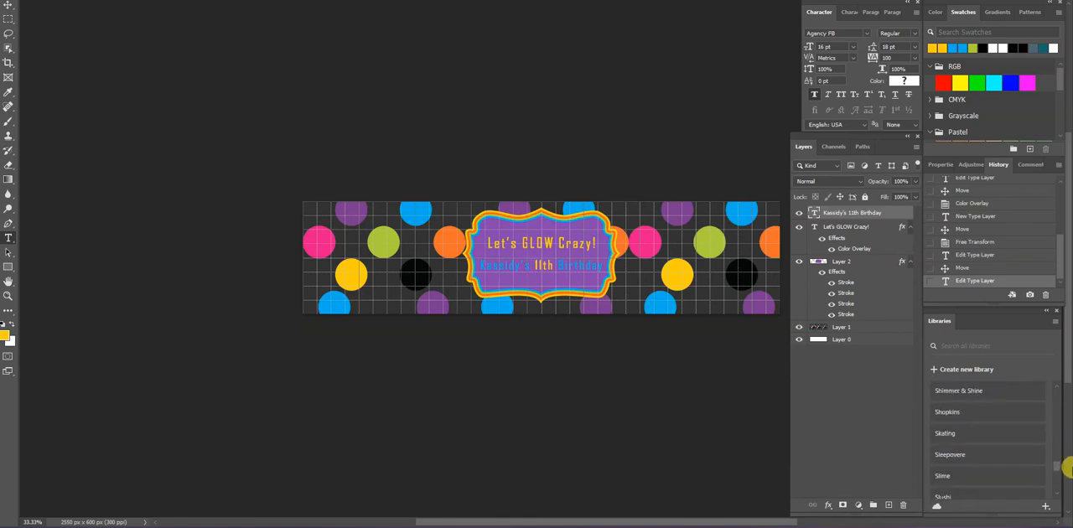
pyautogui.scroll(5, 1066, 465)
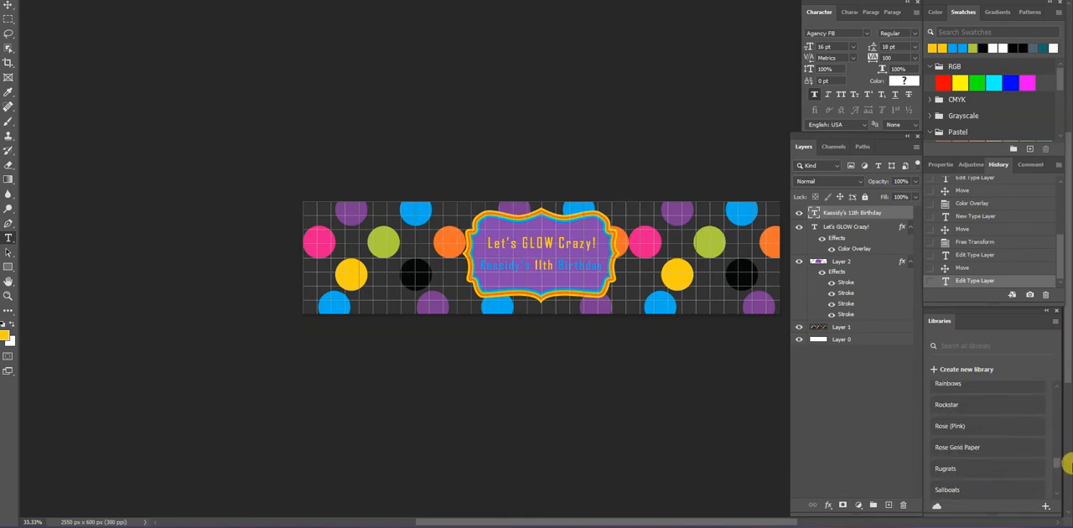
pyautogui.scroll(1, 1066, 463)
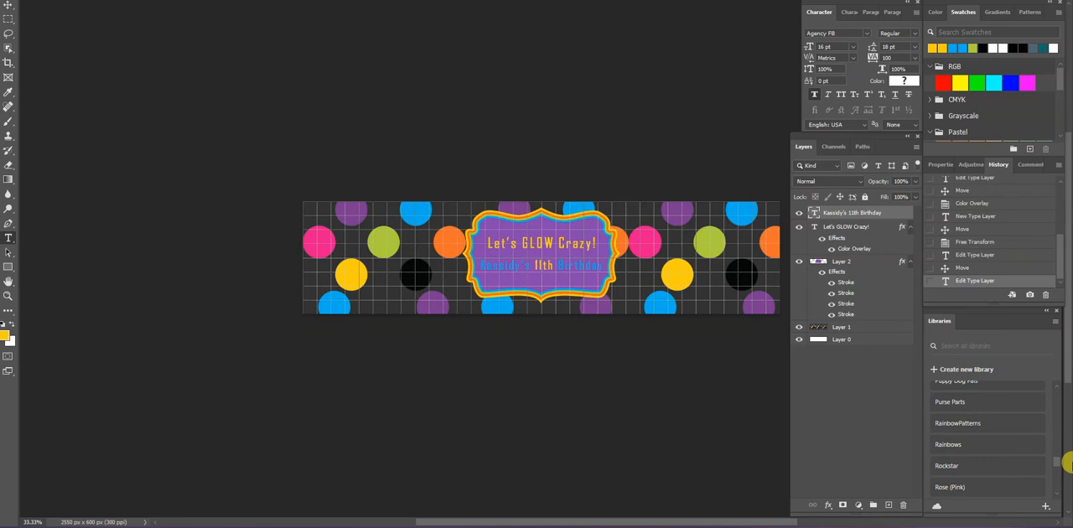
pyautogui.scroll(-5, 1066, 462)
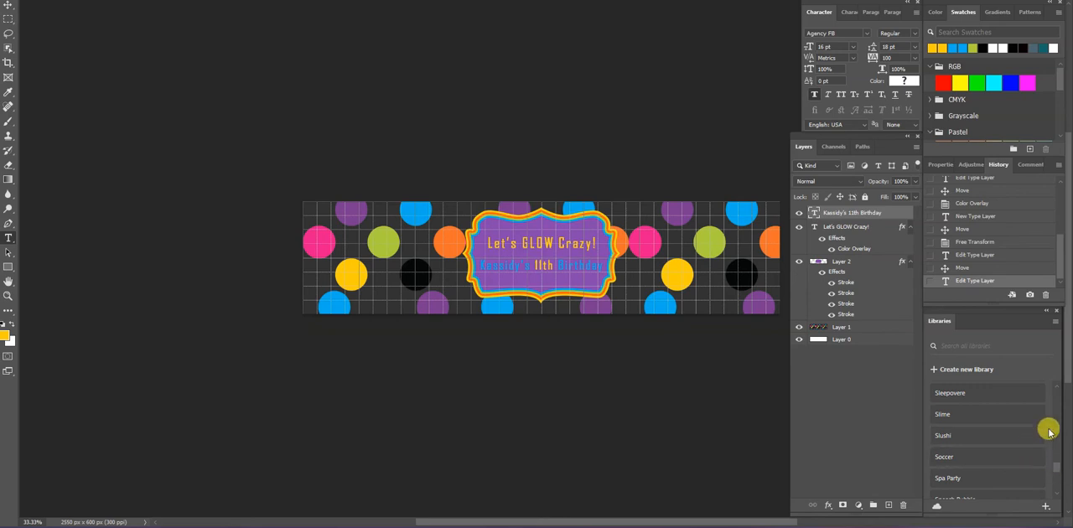
pyautogui.scroll(1, 1058, 390)
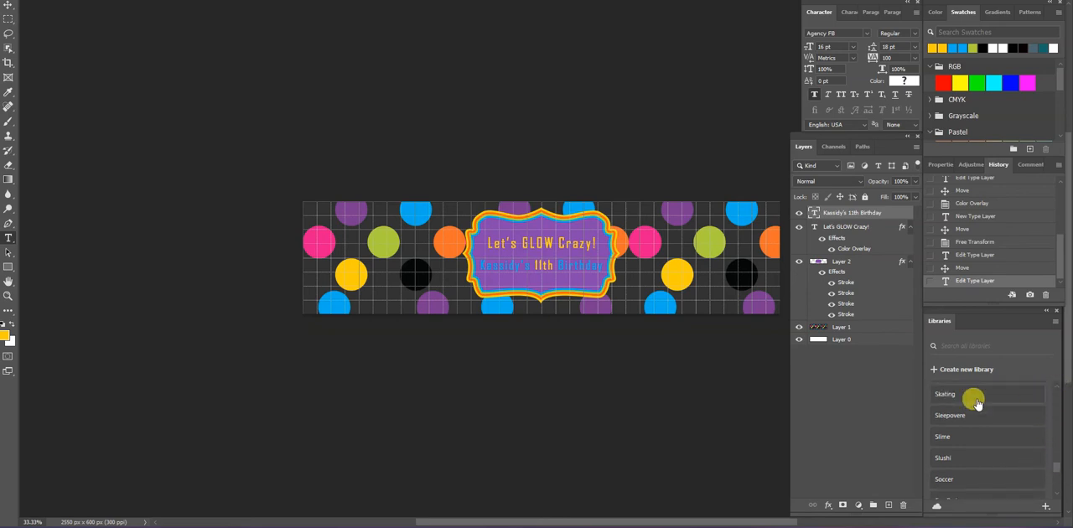
pyautogui.click(948, 397)
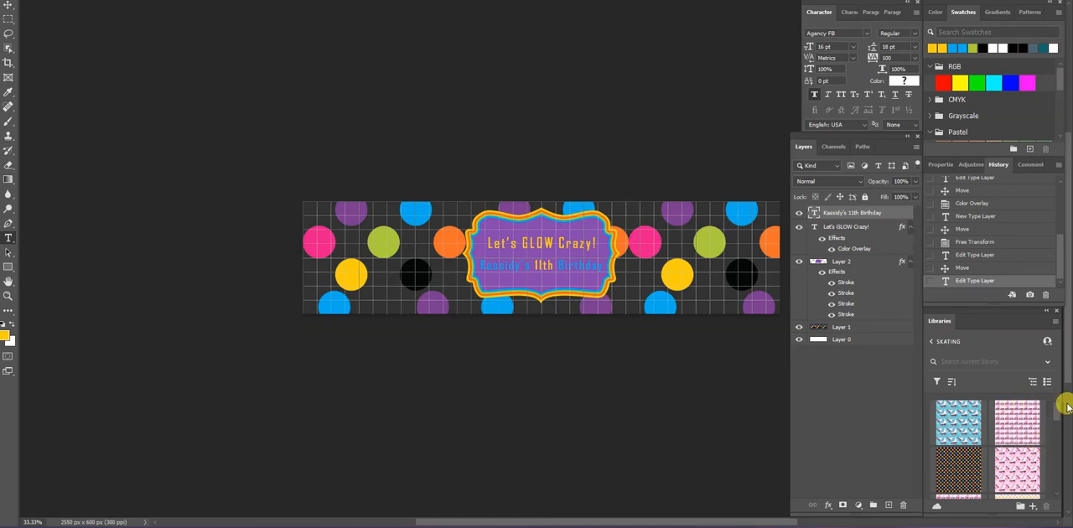
# Open the white roller skate graphic with pink laces from the Skating library and move its window clear of the label design
pyautogui.moveTo(1056, 413); pyautogui.dragTo(1058, 475)
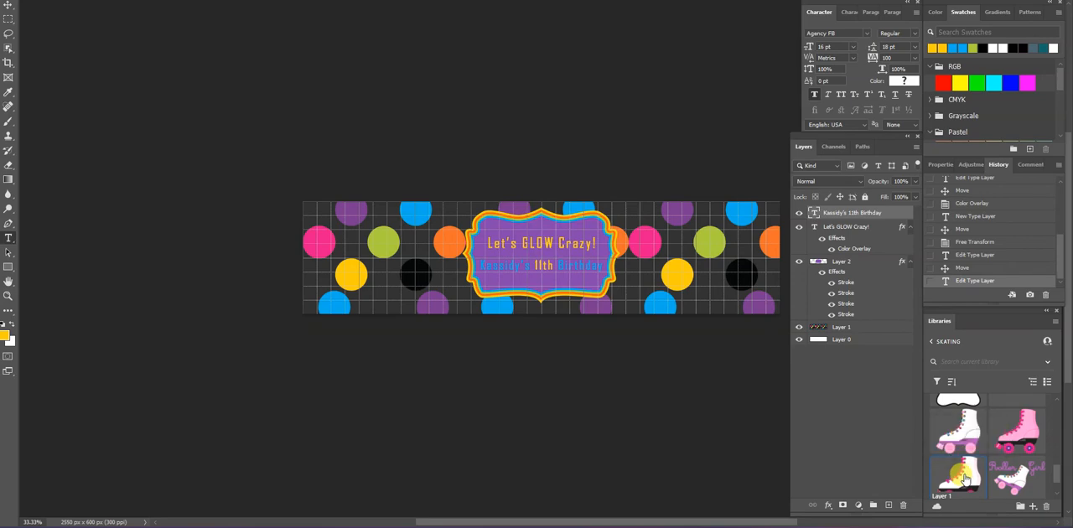
pyautogui.doubleClick(964, 478)
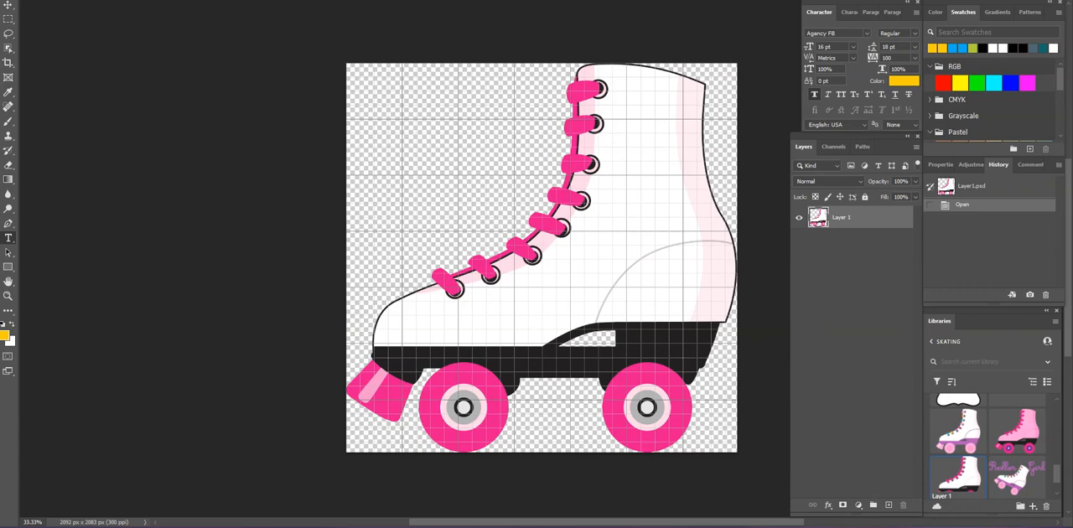
pyautogui.moveTo(304, 26); pyautogui.dragTo(7, 318)
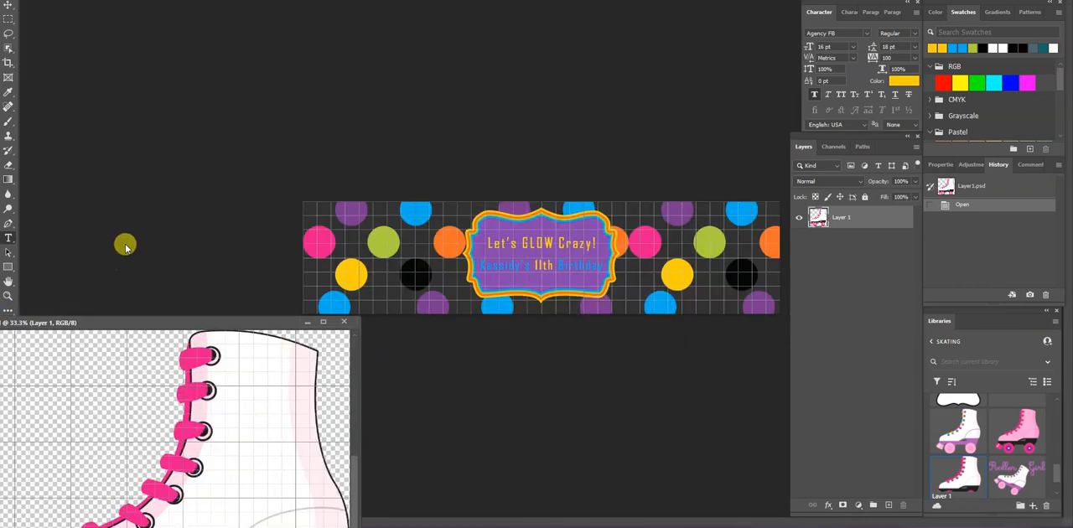
# Copy the skate layer into the water bottle label document with the Move tool and close the skate file
pyautogui.click(372, 473)
pyautogui.click(276, 444)
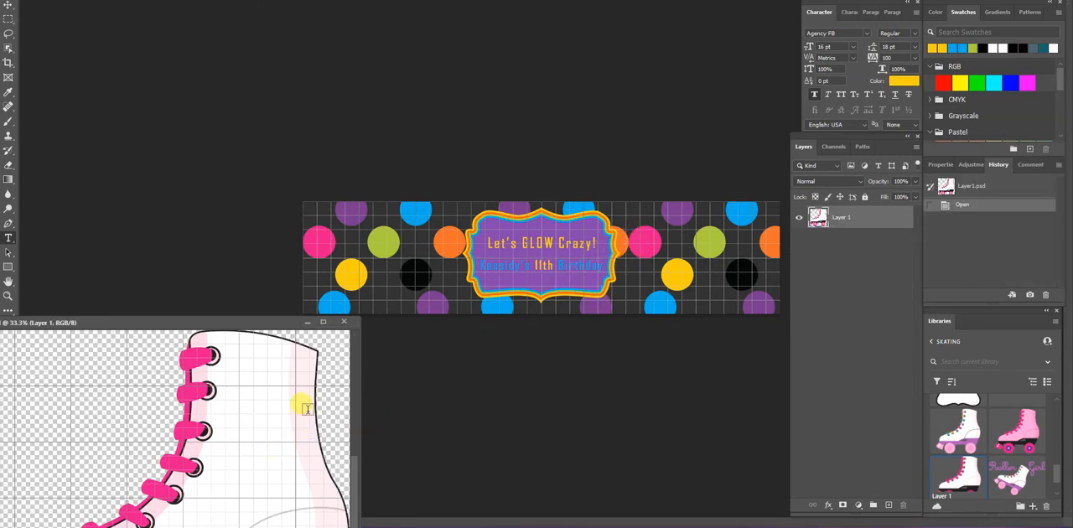
pyautogui.click(7, 6)
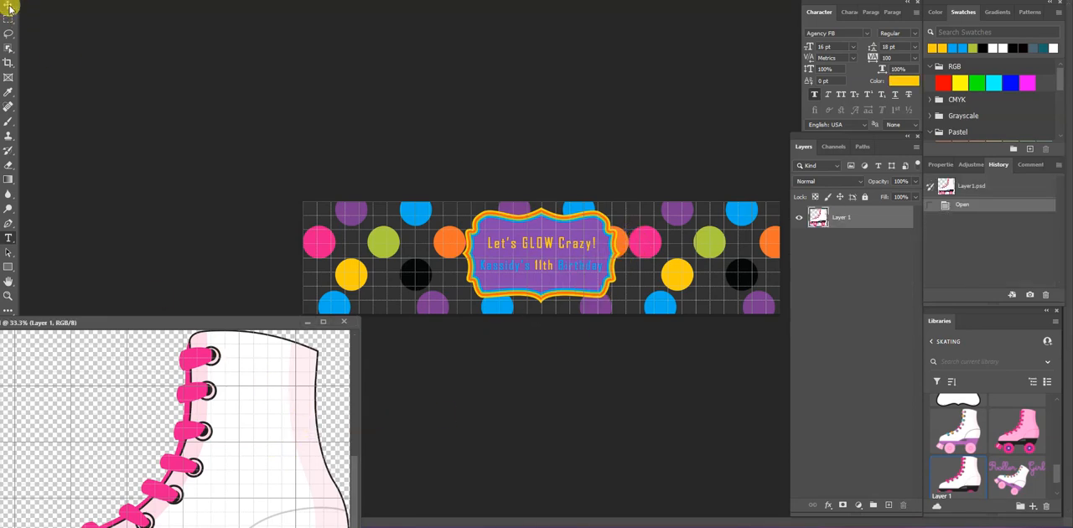
pyautogui.moveTo(283, 427); pyautogui.dragTo(200, 254)
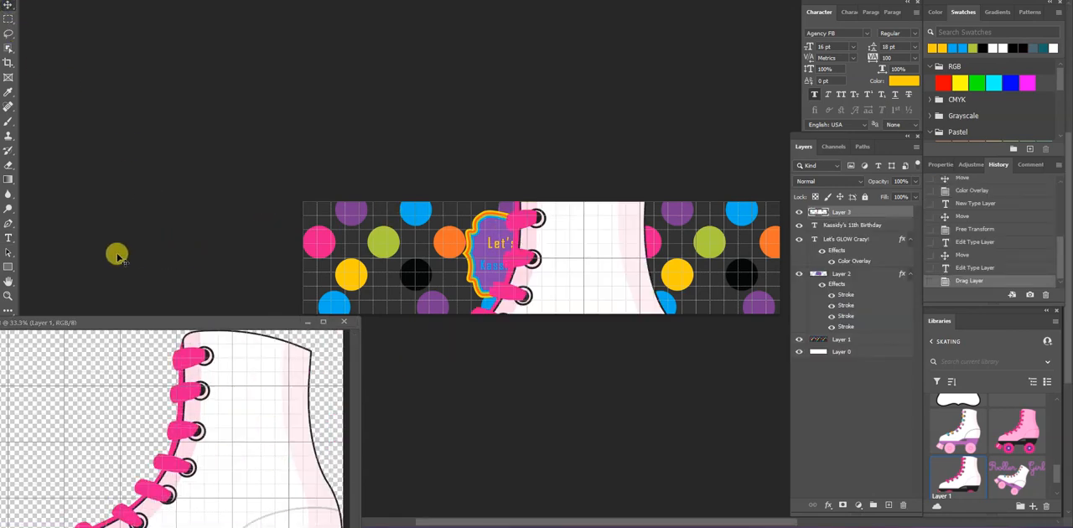
pyautogui.click(344, 321)
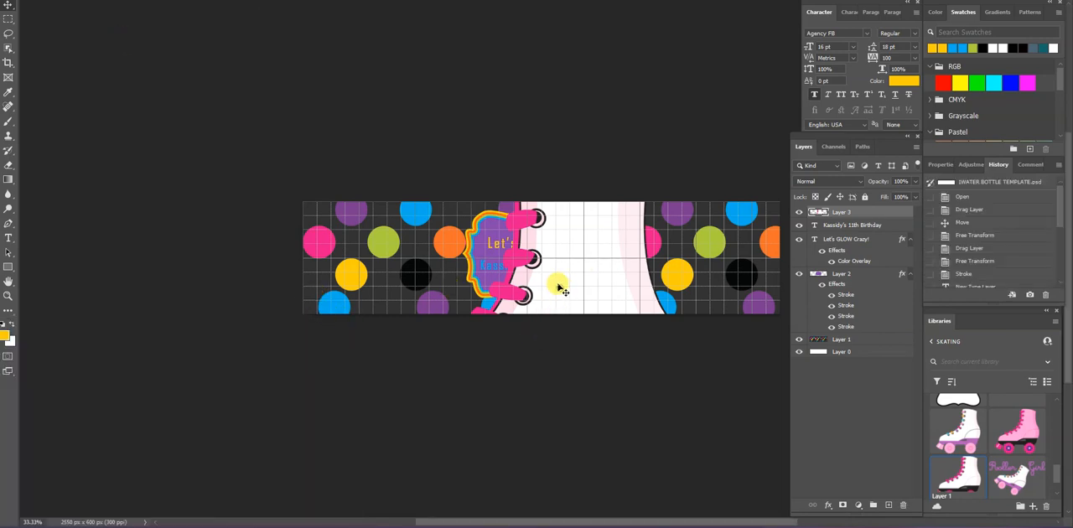
# Free-transform the skate down to about half the label's height, place it just right of the purple label and commit
pyautogui.click(21, 1)
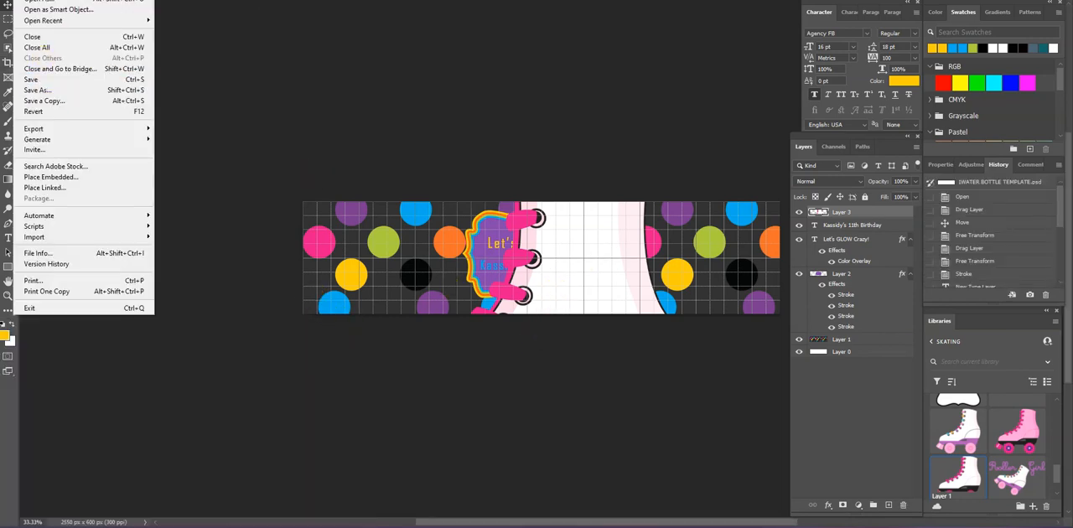
pyautogui.moveTo(40, 1)
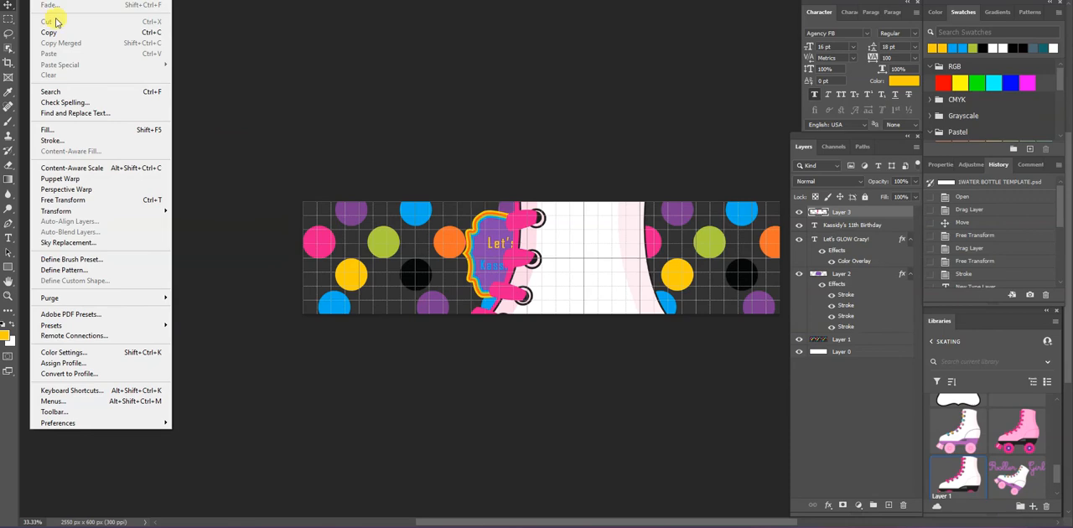
pyautogui.click(75, 200)
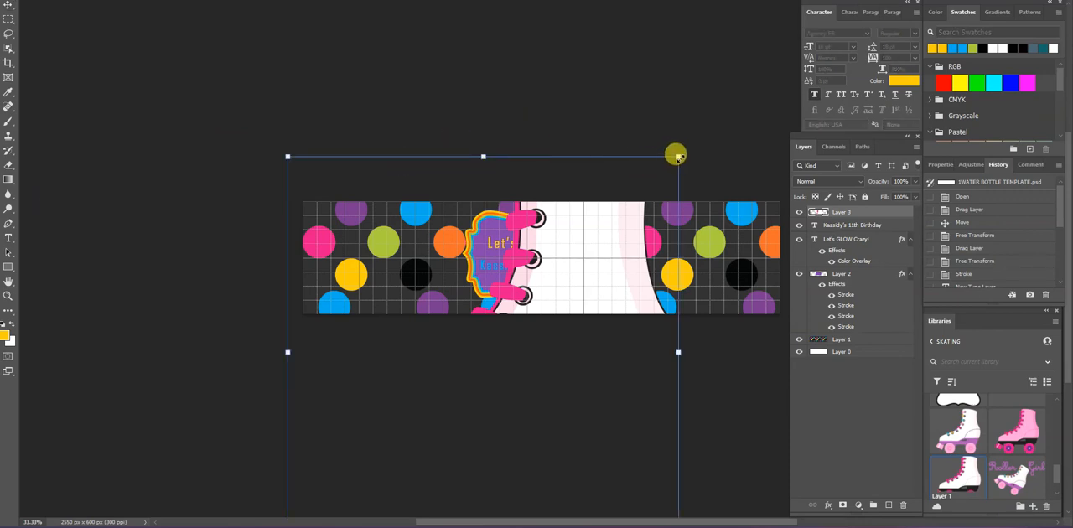
pyautogui.moveTo(675, 151); pyautogui.dragTo(686, 244)
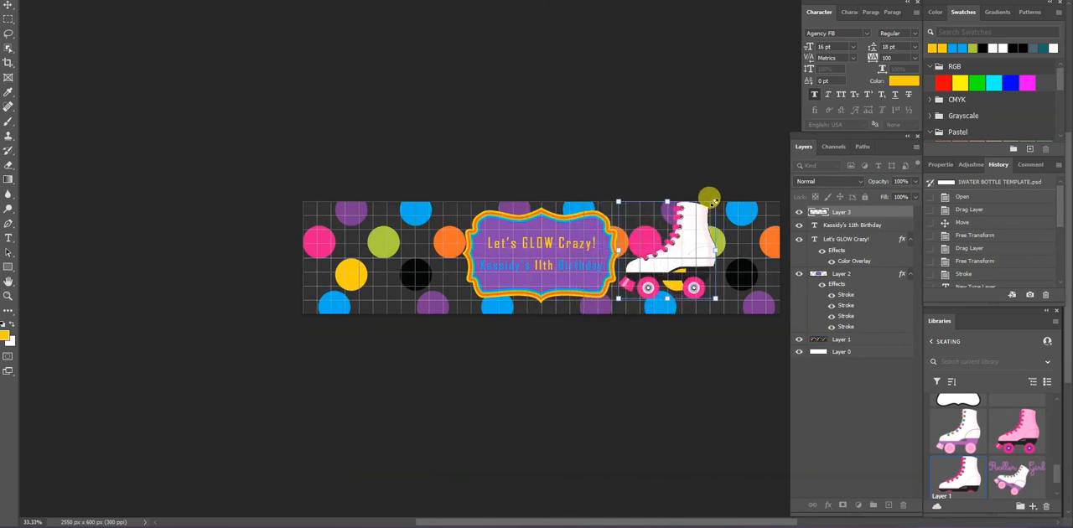
pyautogui.moveTo(715, 201); pyautogui.dragTo(665, 263)
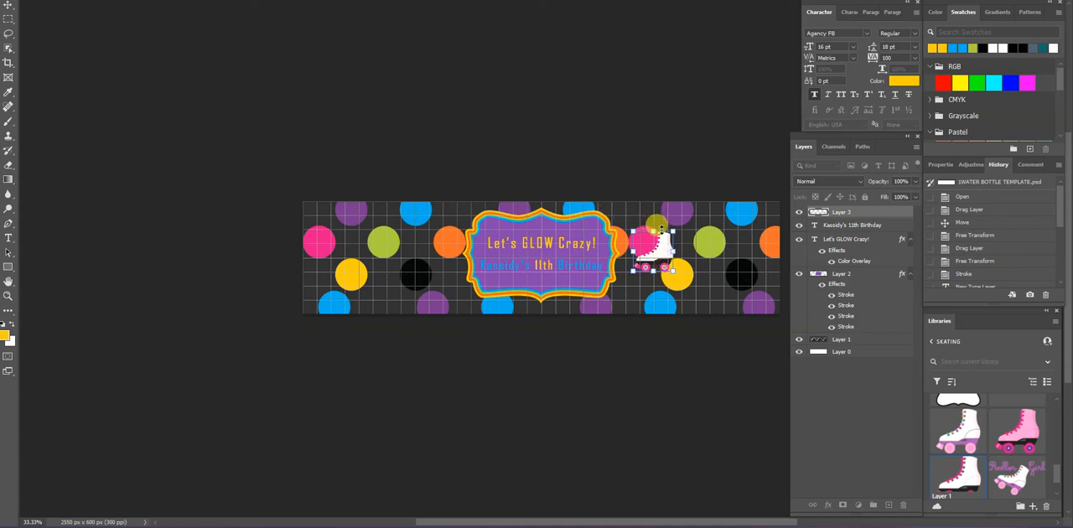
pyautogui.moveTo(670, 230); pyautogui.dragTo(681, 205)
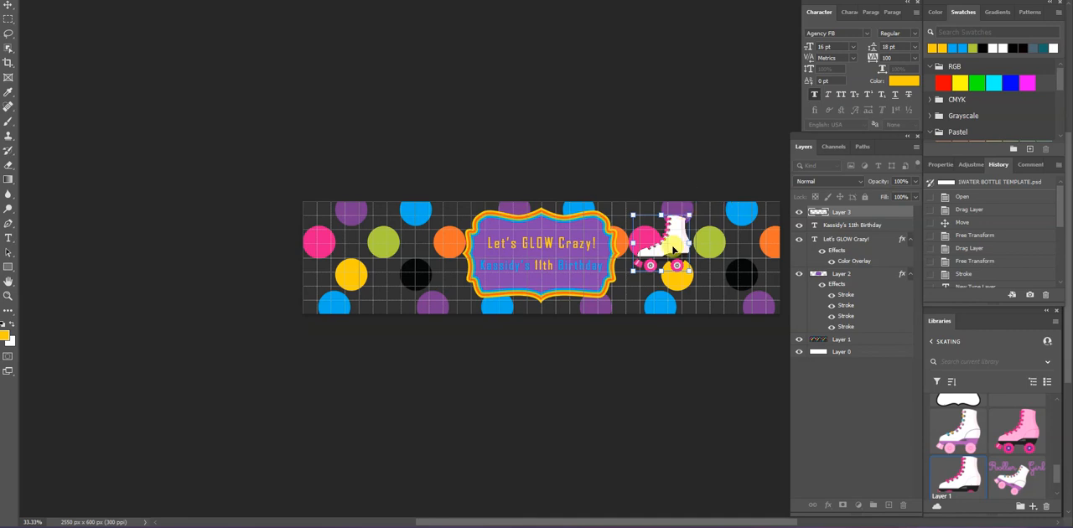
pyautogui.moveTo(670, 248); pyautogui.dragTo(670, 266)
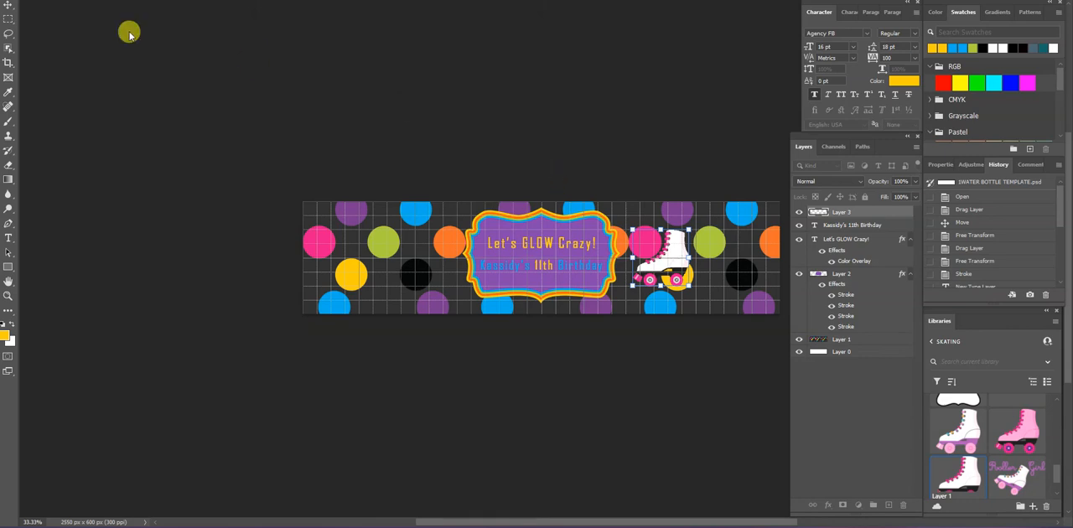
pyautogui.click(6, 5)
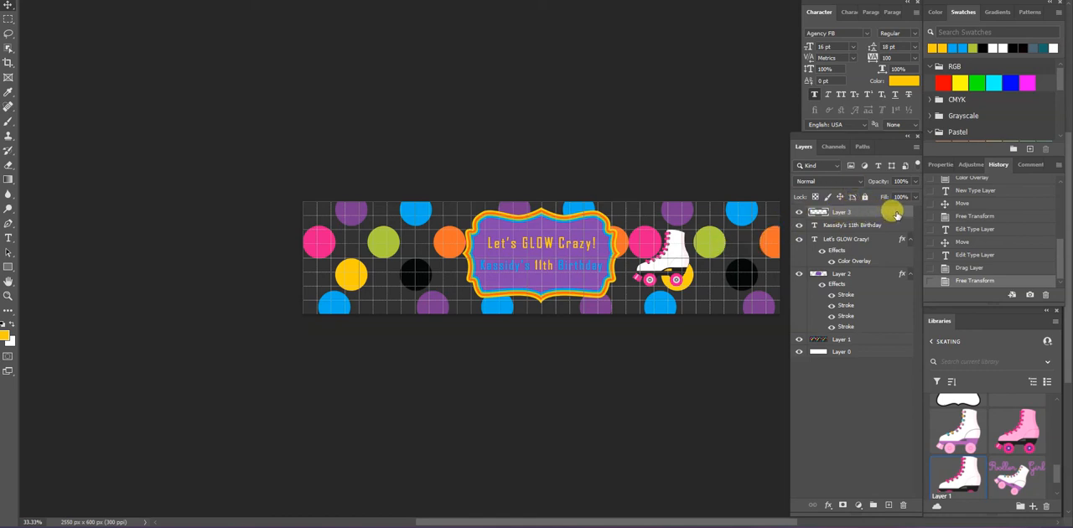
# Duplicate the skate layer and move the copy about 1281 px horizontally to the left side of the purple label, with matching spacing
pyautogui.moveTo(895, 215); pyautogui.dragTo(889, 505)
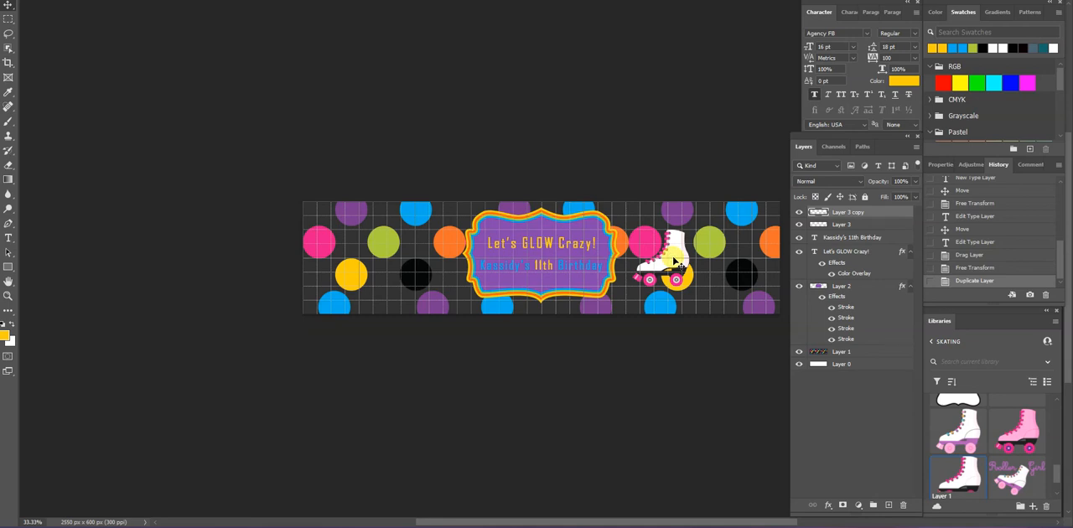
pyautogui.moveTo(675, 263); pyautogui.dragTo(434, 262)
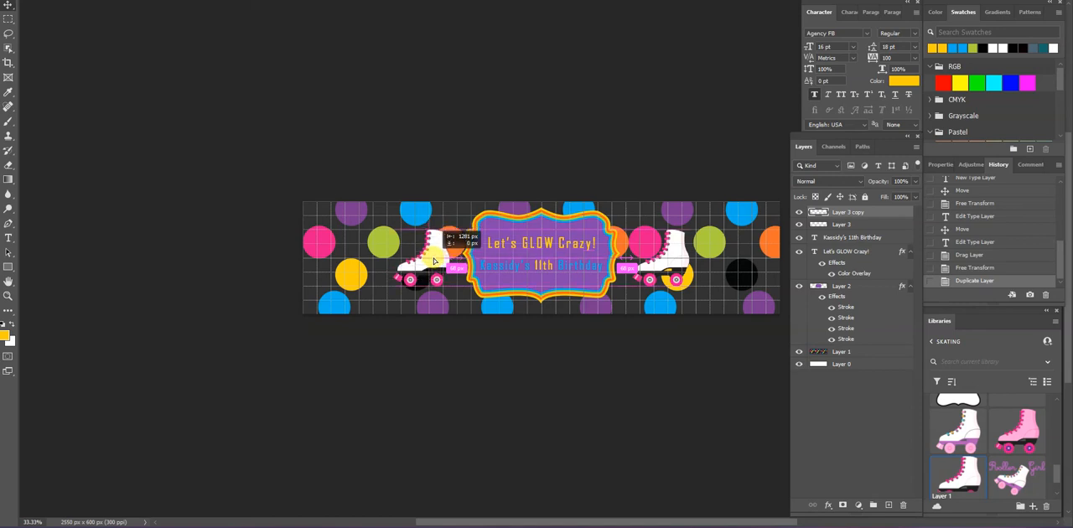
pyautogui.moveTo(434, 262); pyautogui.dragTo(434, 262)
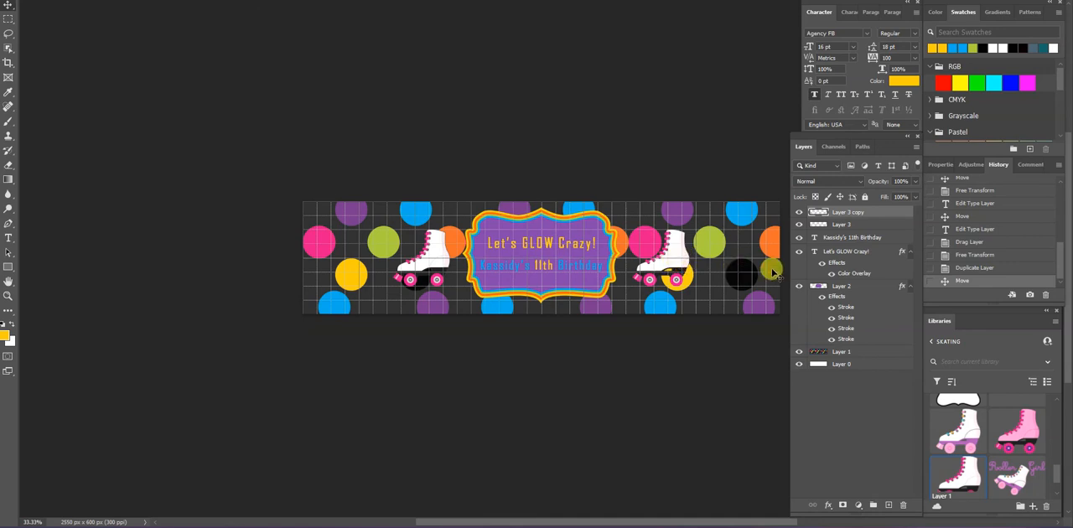
pyautogui.moveTo(773, 273); pyautogui.dragTo(753, 225)
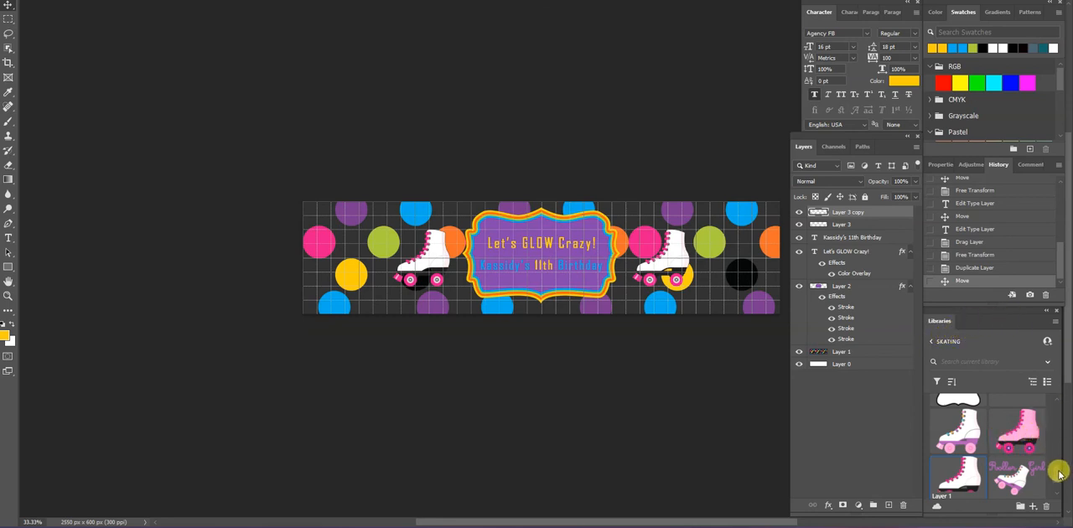
# Look through the patterns and graphics in the Skating library for another element to add
pyautogui.scroll(3, 1059, 474)
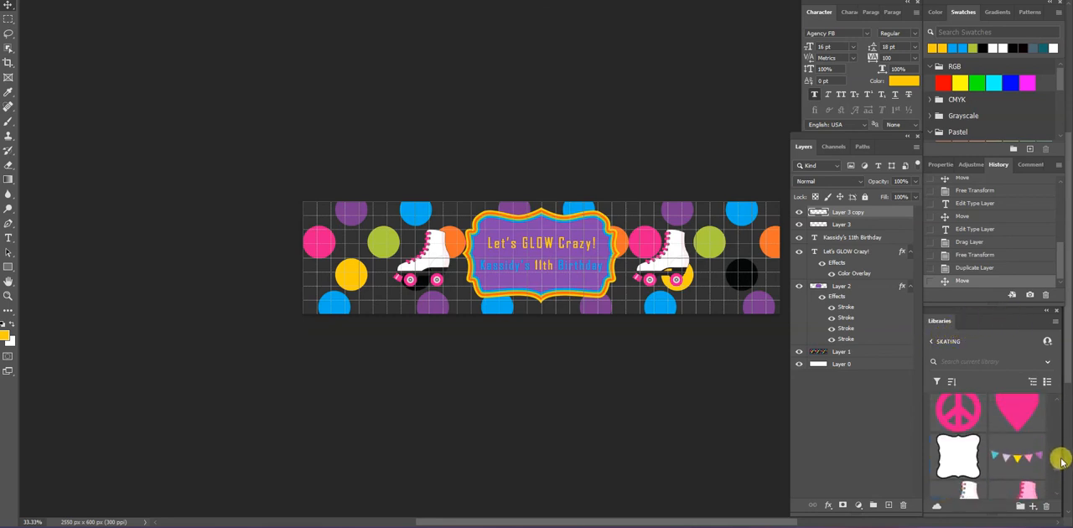
pyautogui.scroll(2, 1061, 459)
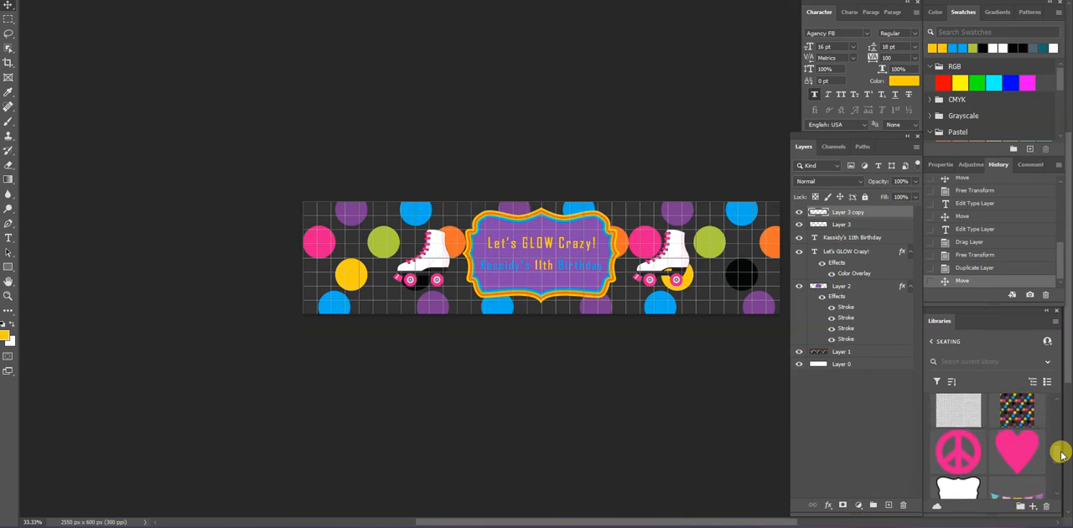
pyautogui.scroll(3, 1061, 431)
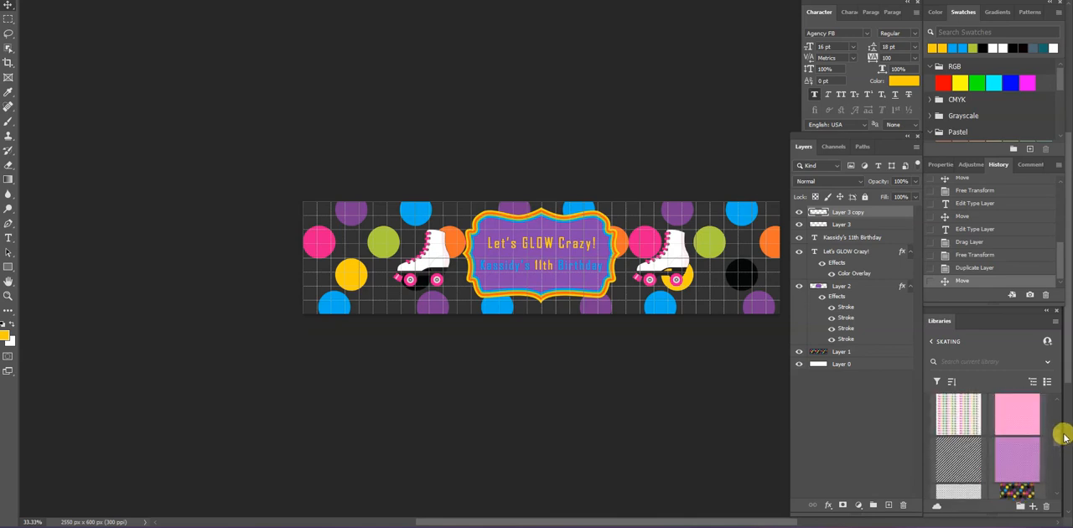